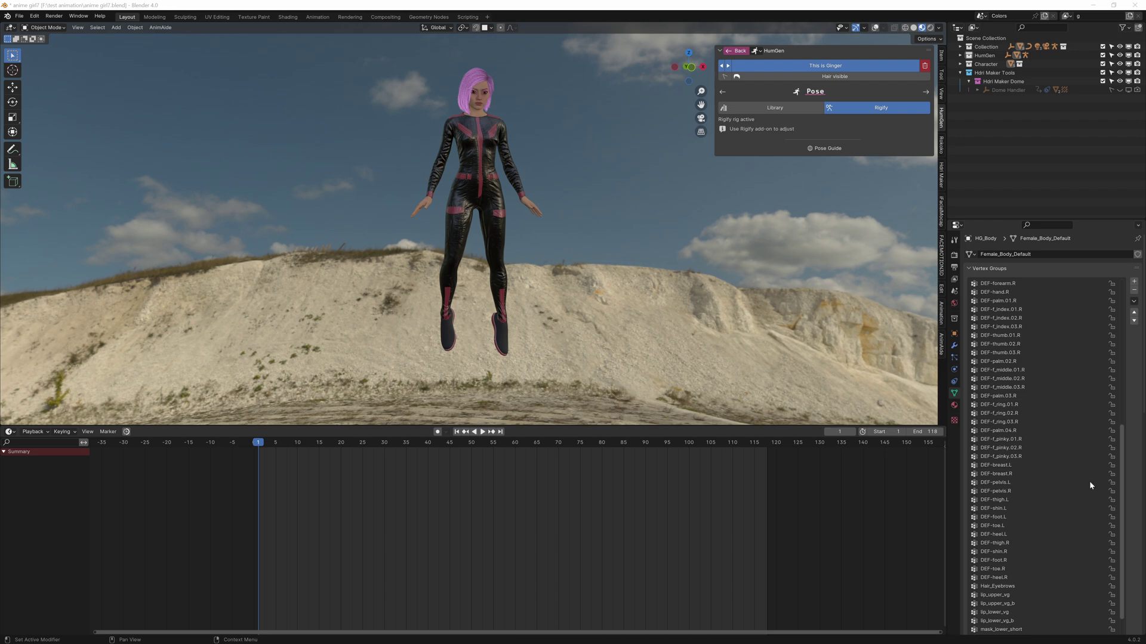
- Frame the character's full head and shrink the timeline to enlarge the 3D view
scroll(516, 126, up, 4)
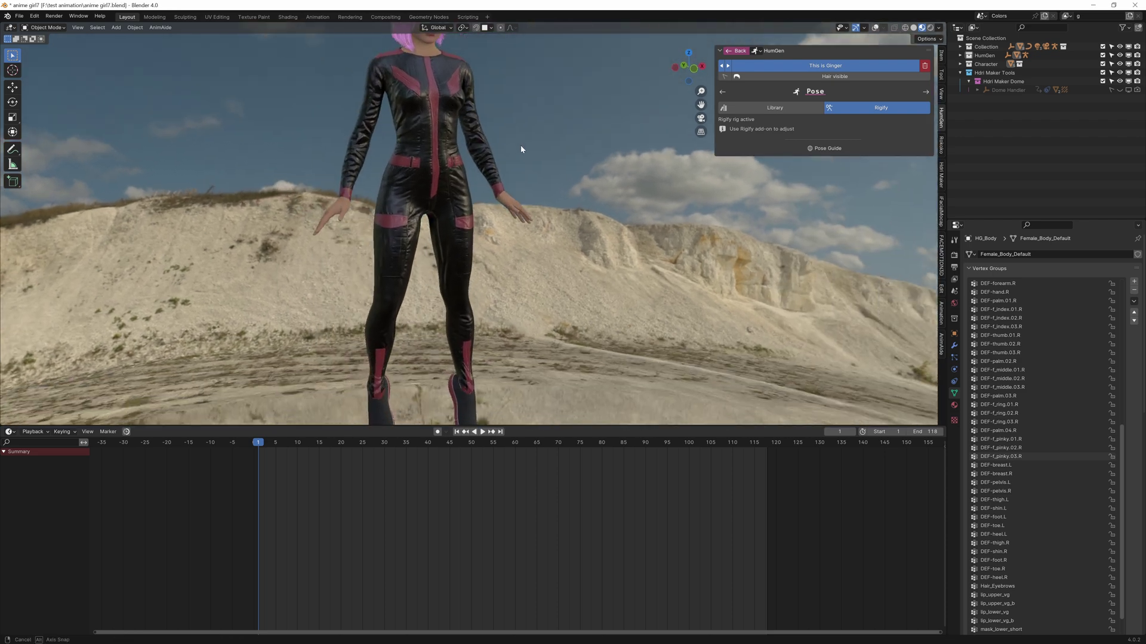
drag(521, 149, 531, 182)
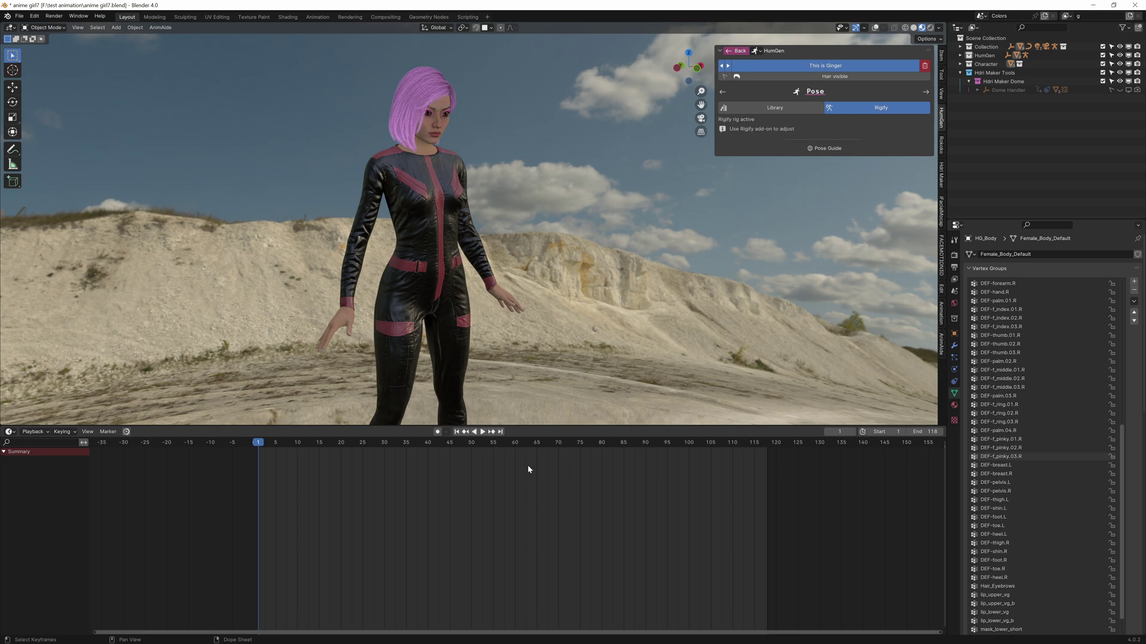
drag(547, 437, 548, 580)
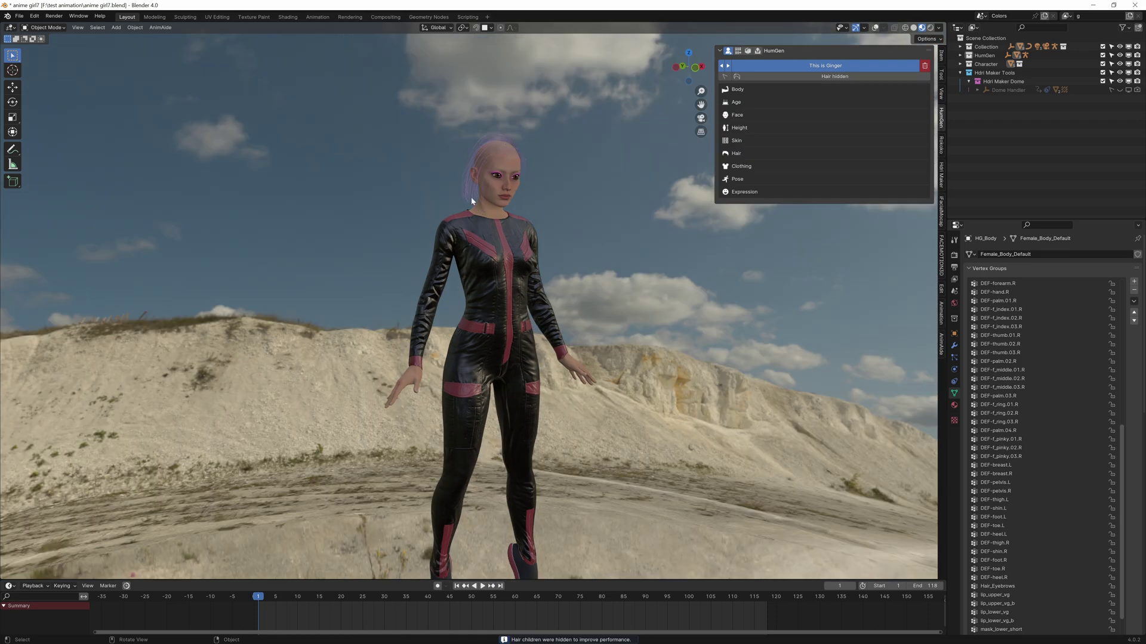
drag(471, 201, 584, 195)
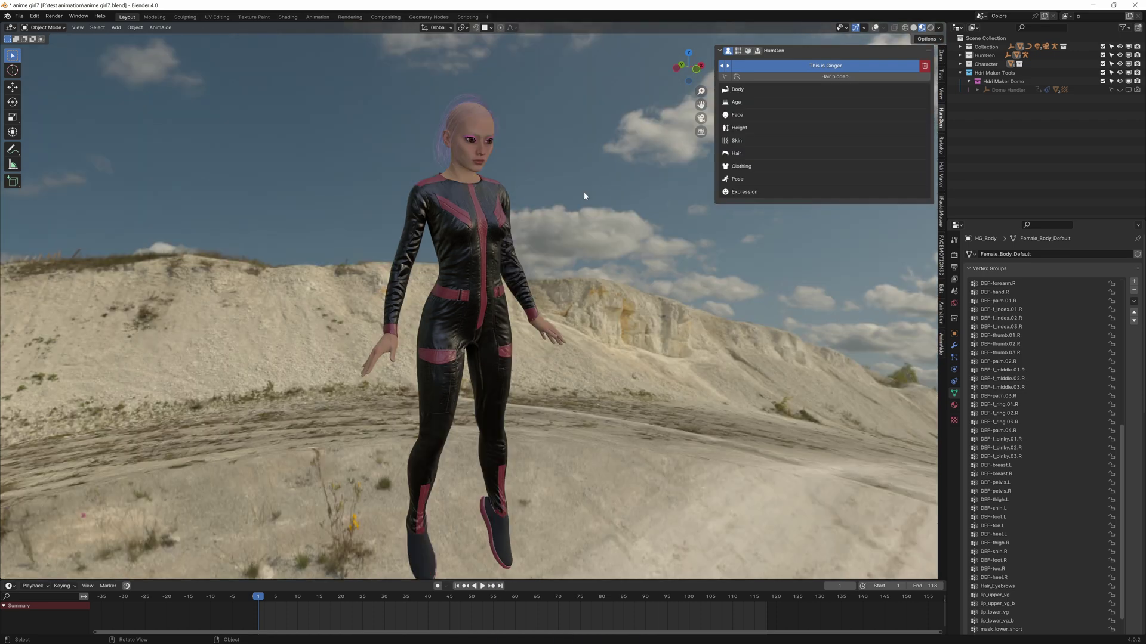
- Open HumGen Body settings and expand the Head and Muscles slider groups
click(738, 90)
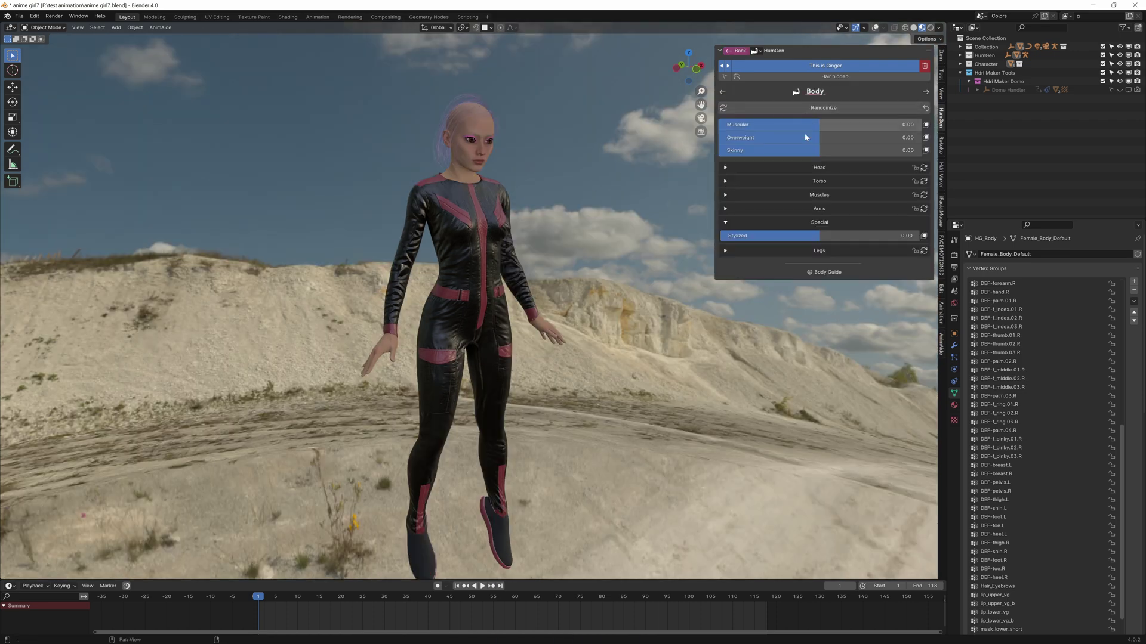
click(725, 168)
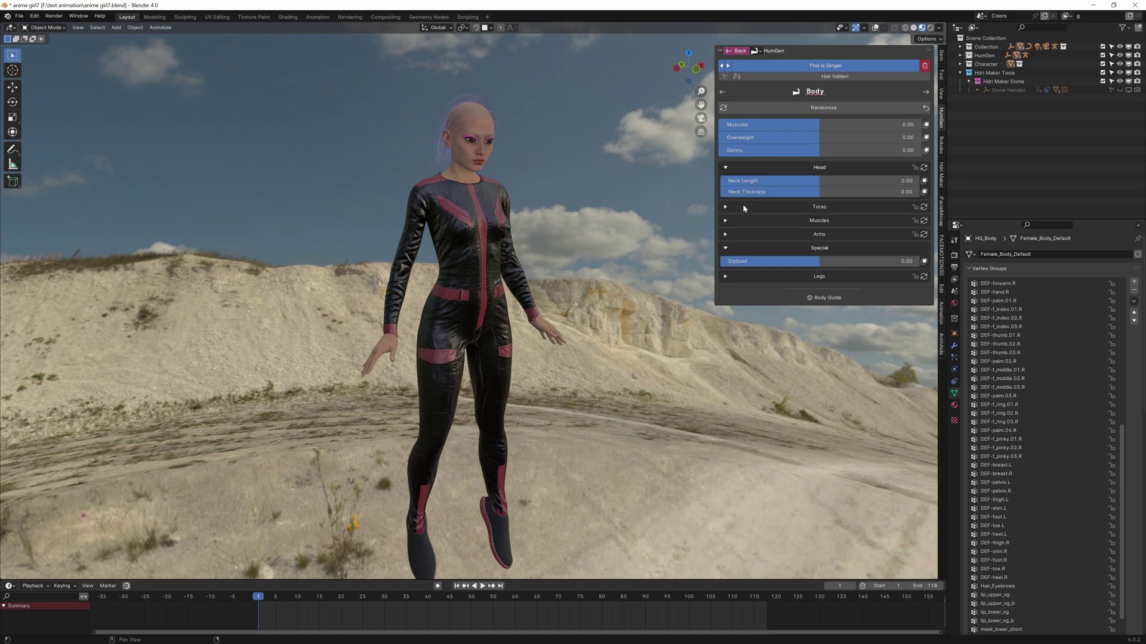
click(727, 221)
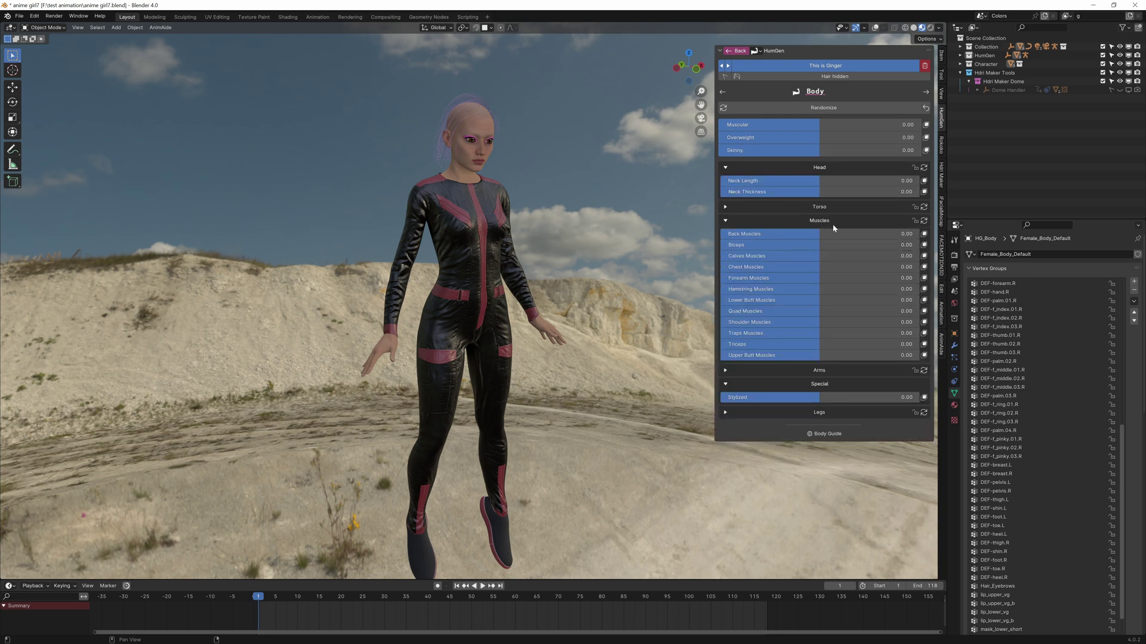
- Browse HumGen's Footwear and Outfit galleries while orbiting around the bodysuited character
click(735, 50)
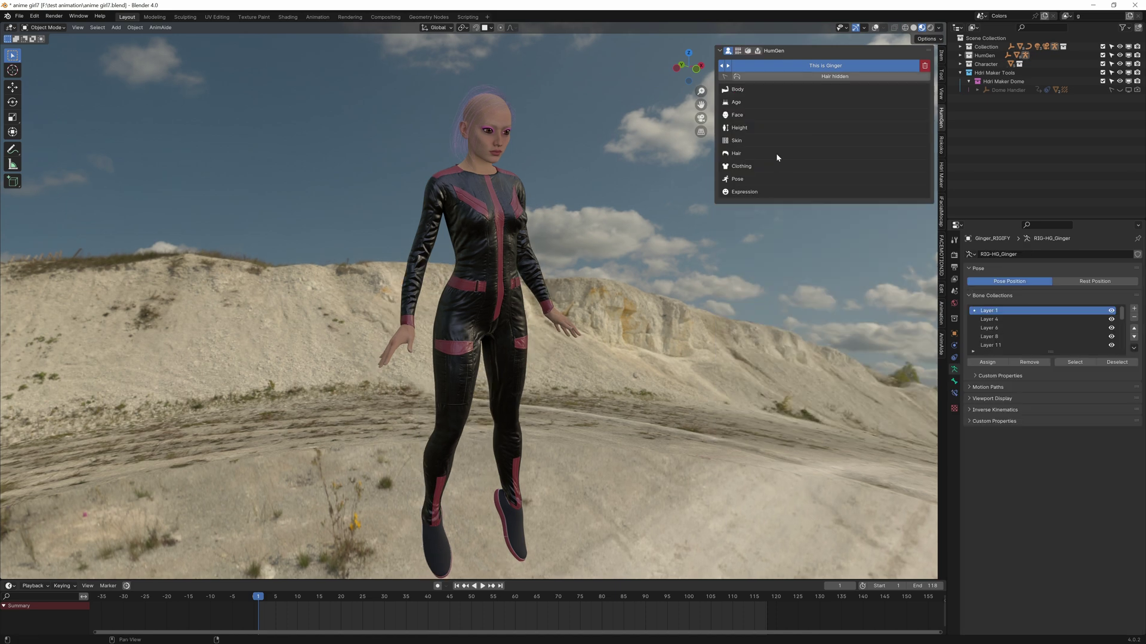
click(735, 166)
click(804, 162)
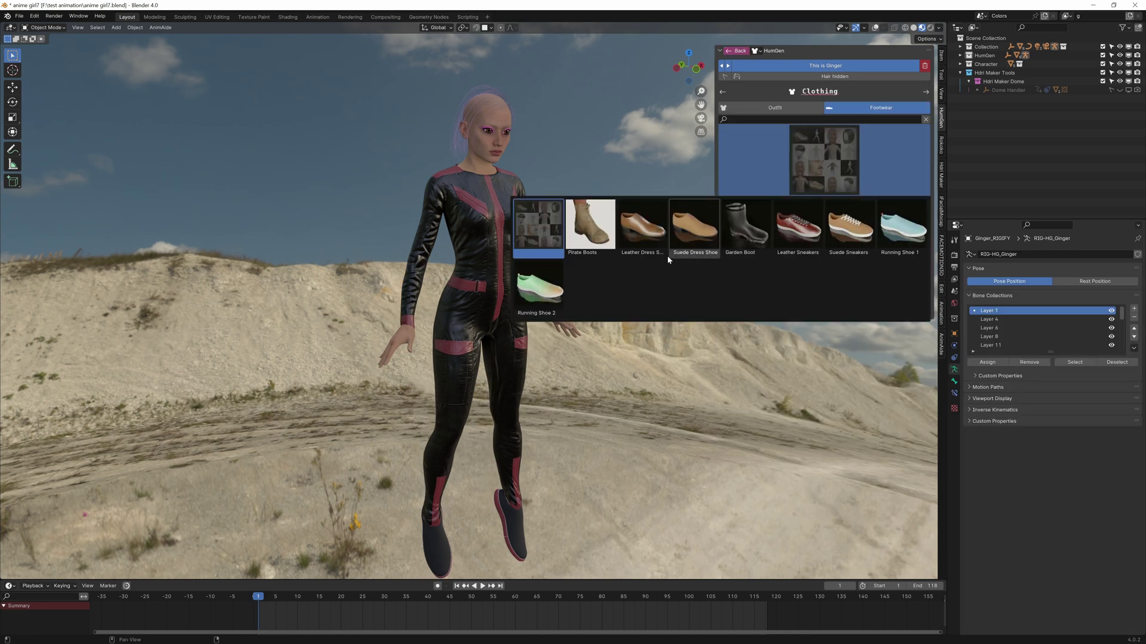
click(797, 108)
click(824, 157)
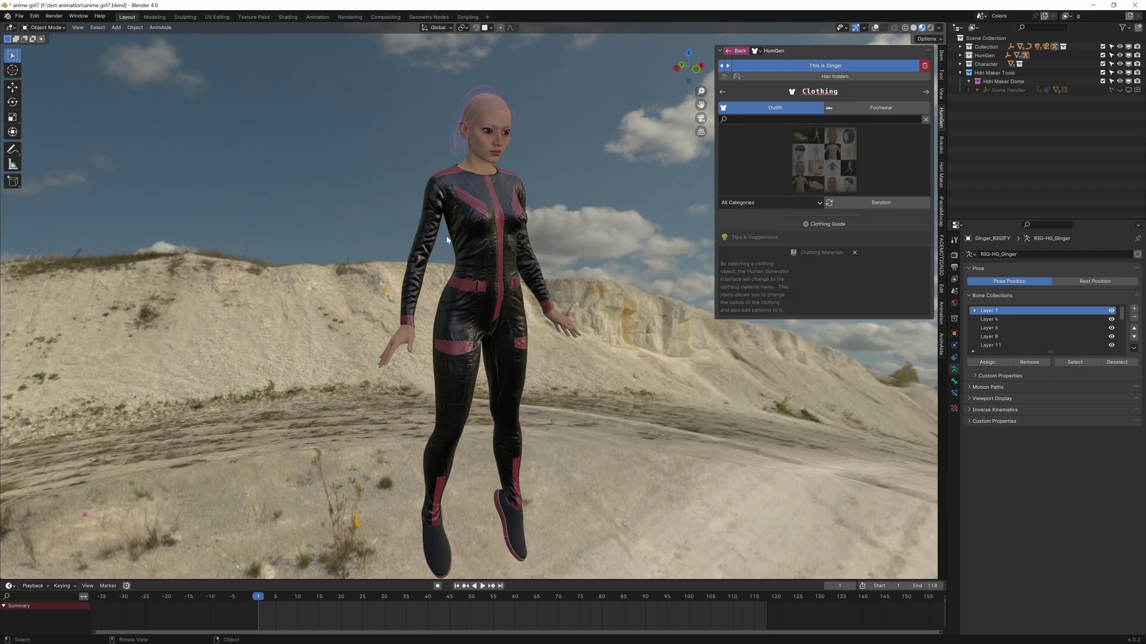
drag(446, 239, 452, 349)
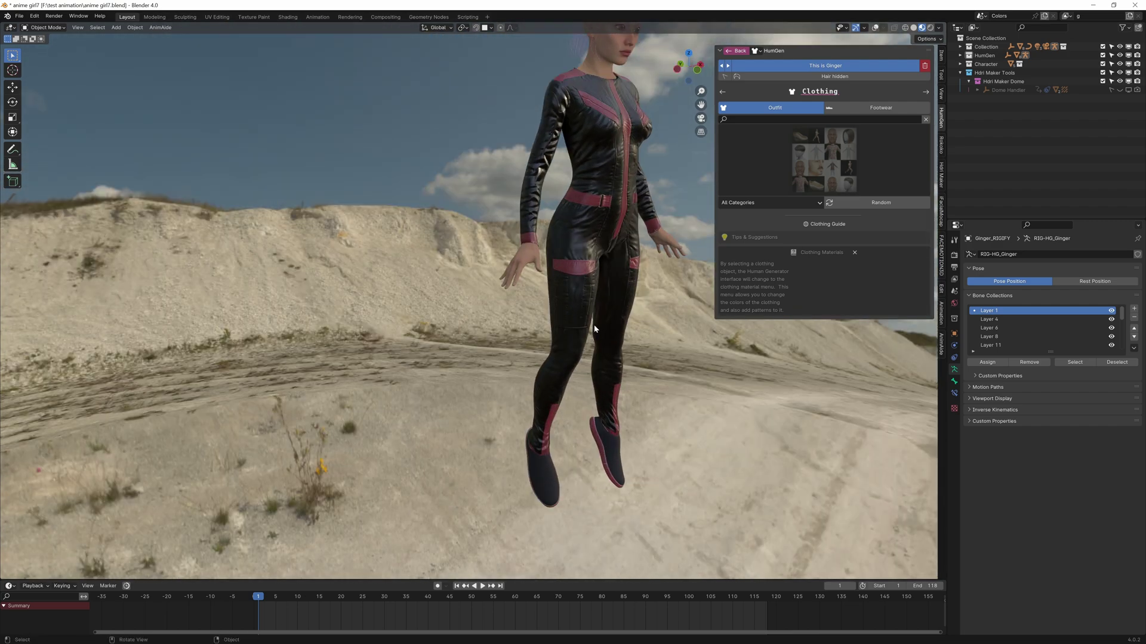
drag(604, 294, 421, 259)
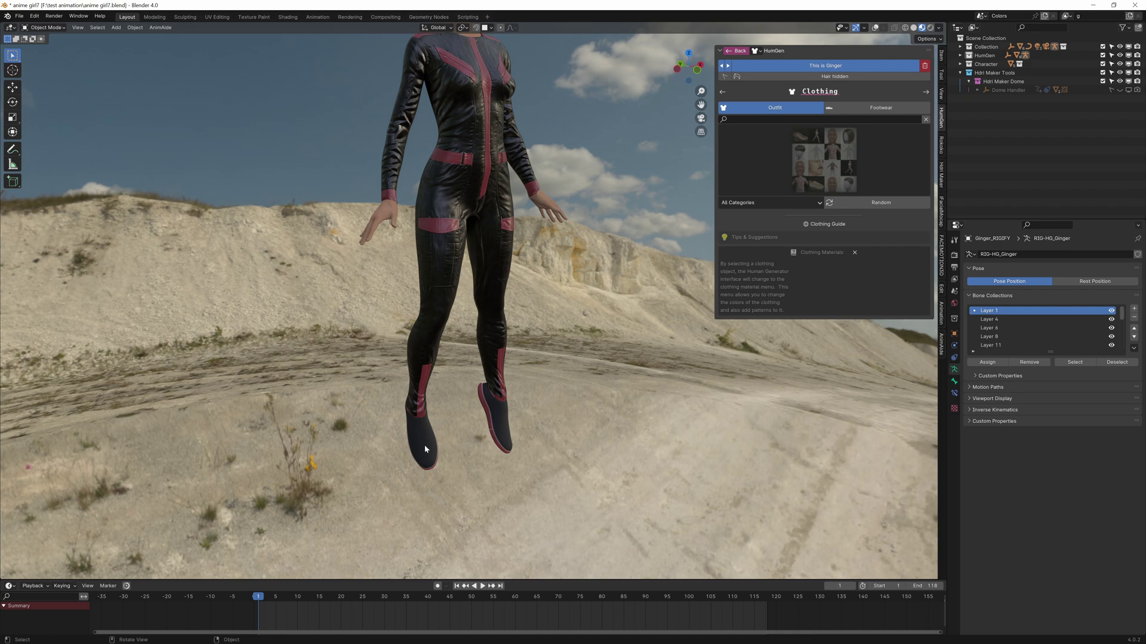
drag(418, 346, 444, 342)
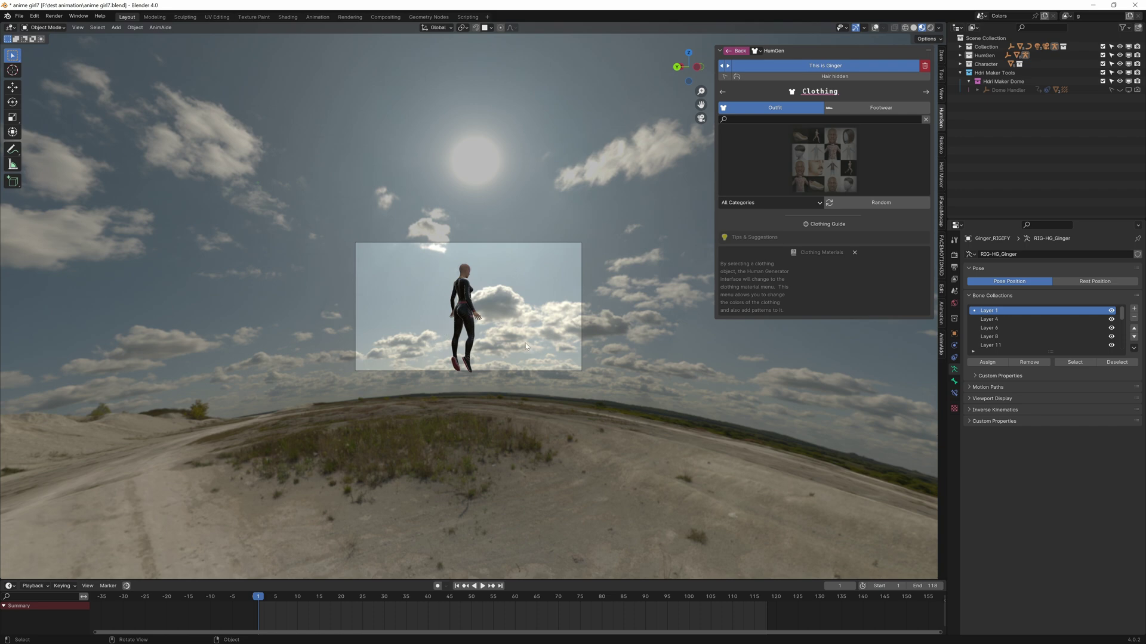
- Play the flying-away animation, render a test still of frame 96, then jump to frame 55
key(space)
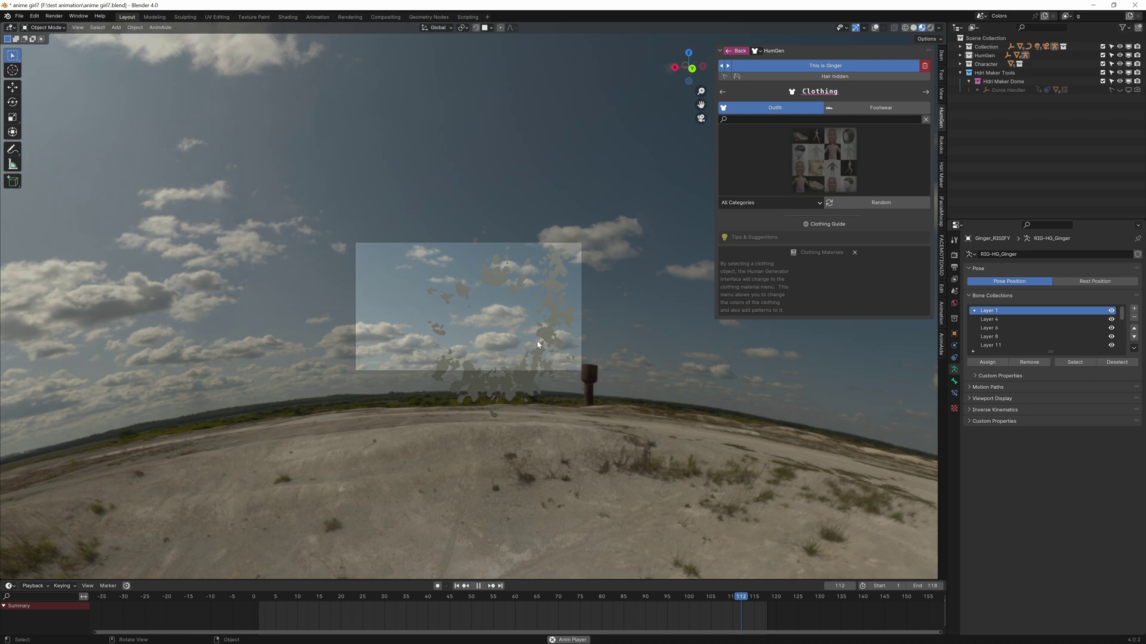
key(F12)
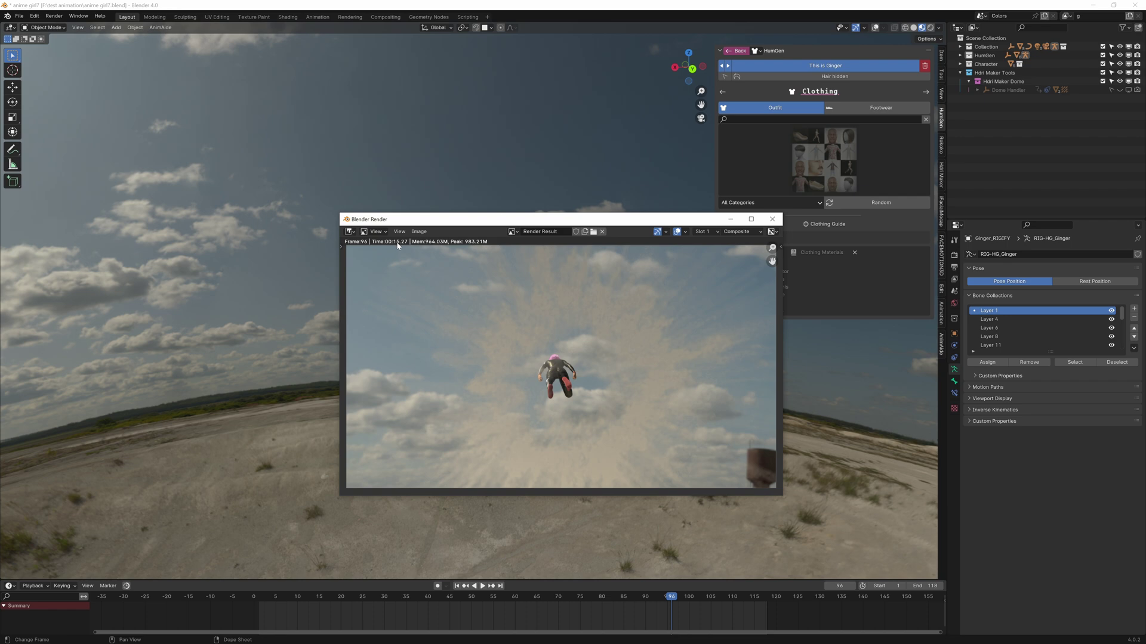
click(773, 221)
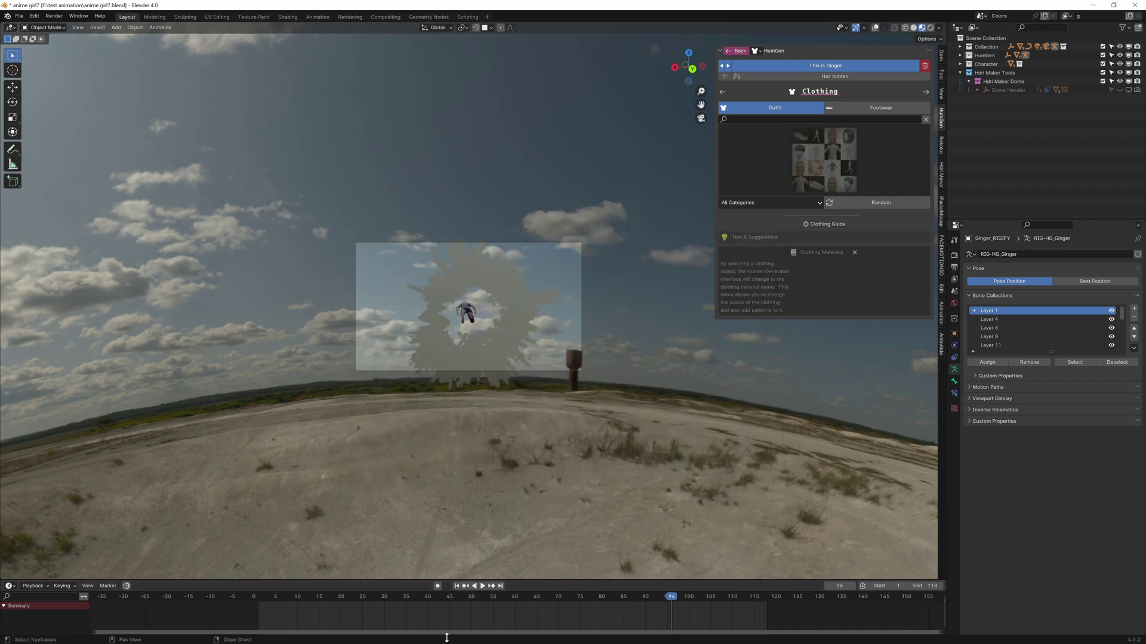
click(493, 600)
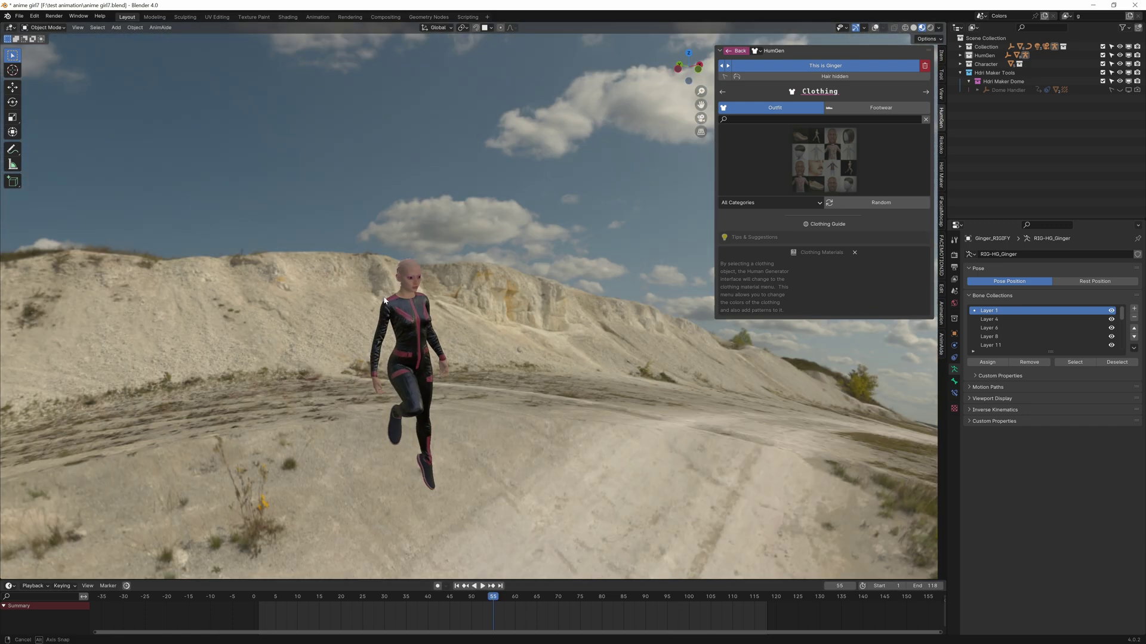
- Show HDRI Maker Studio settings for the Quarry 02 04K sky and orbit around the heroine
click(941, 172)
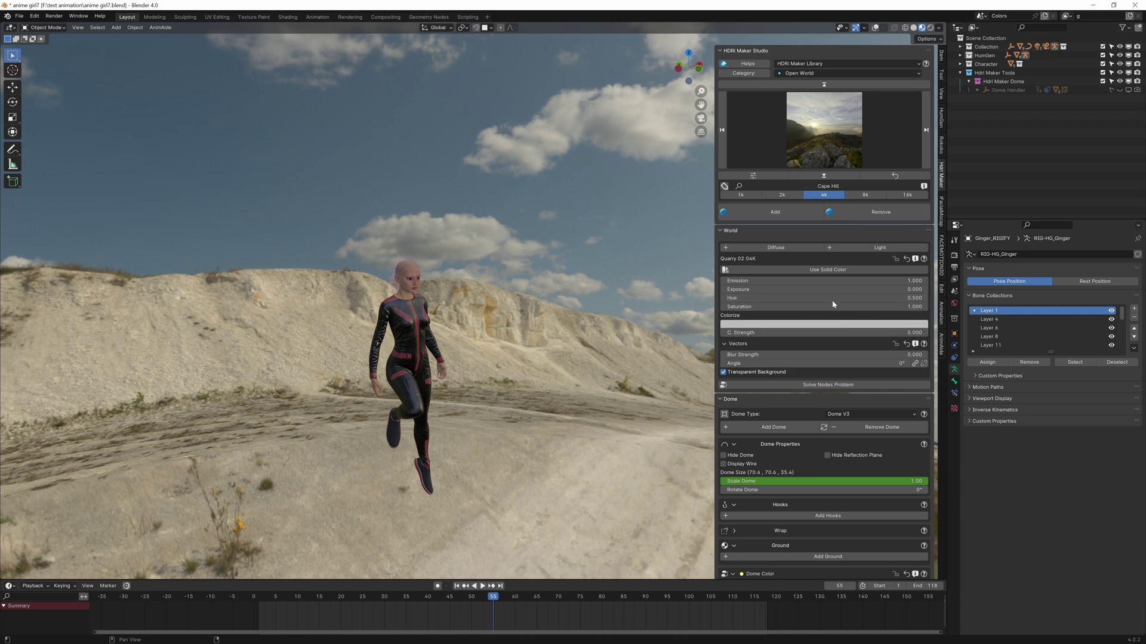
drag(350, 358, 433, 382)
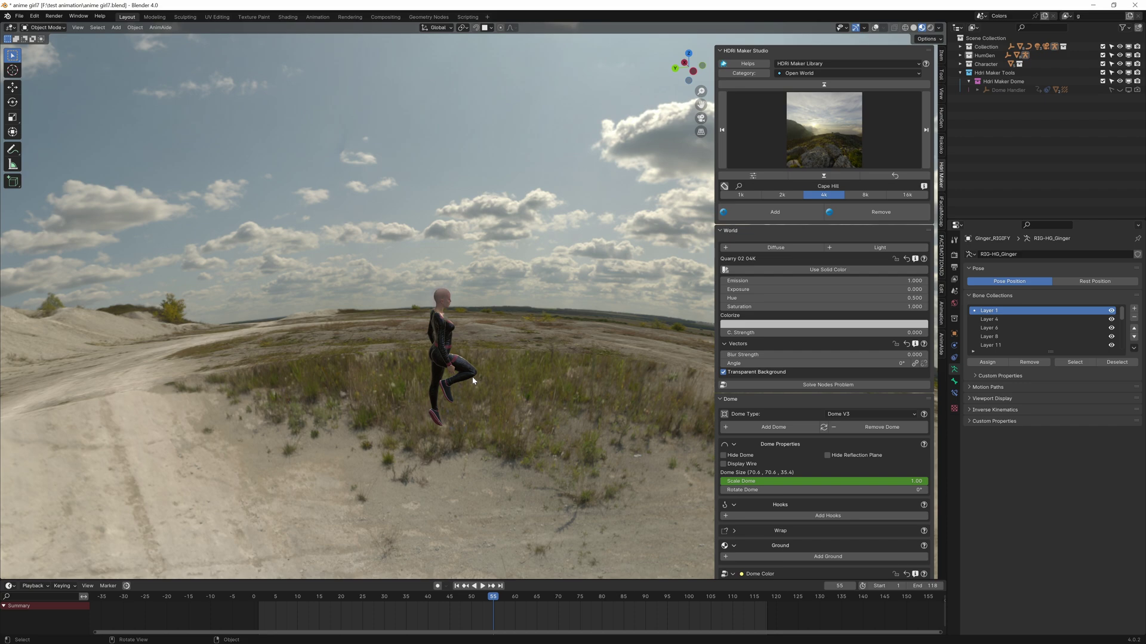
drag(468, 379, 422, 401)
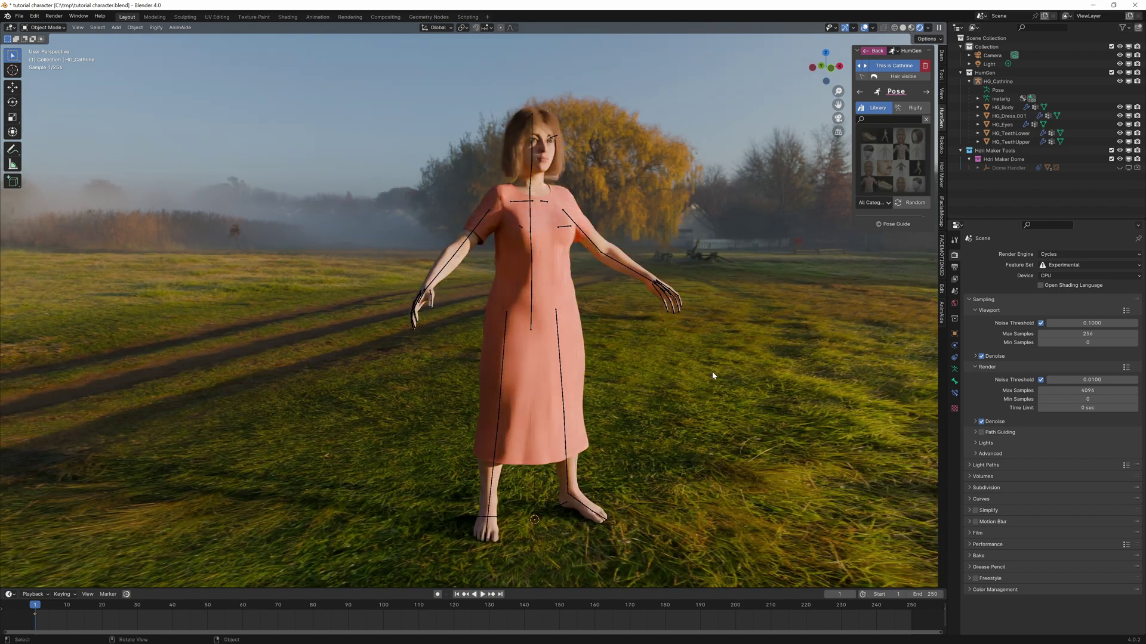
drag(664, 379, 625, 378)
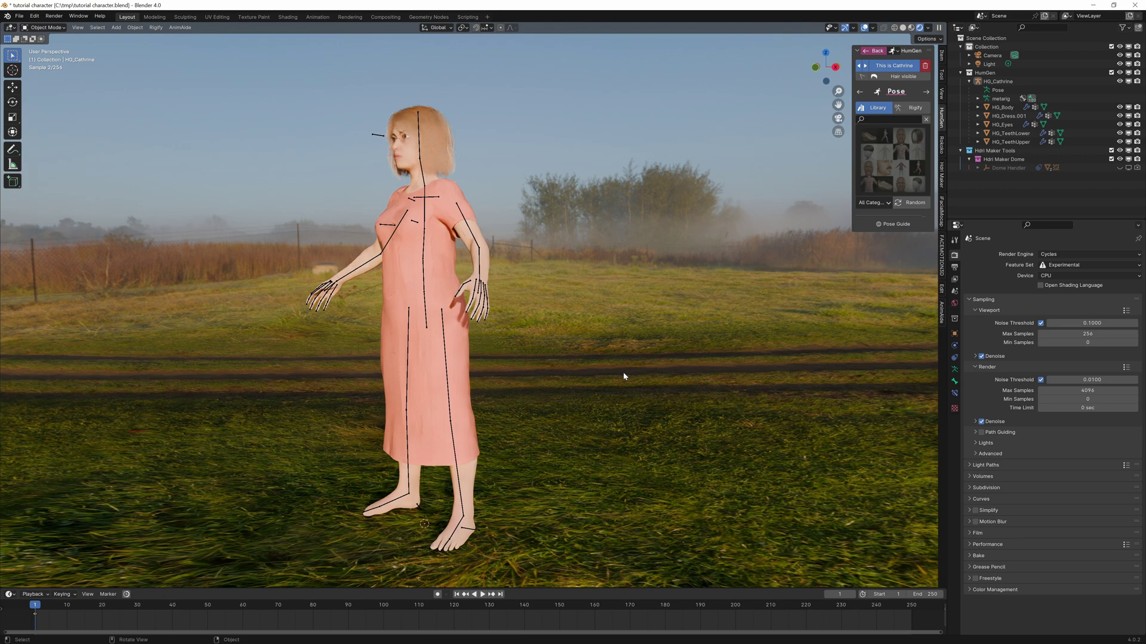
drag(567, 404, 593, 408)
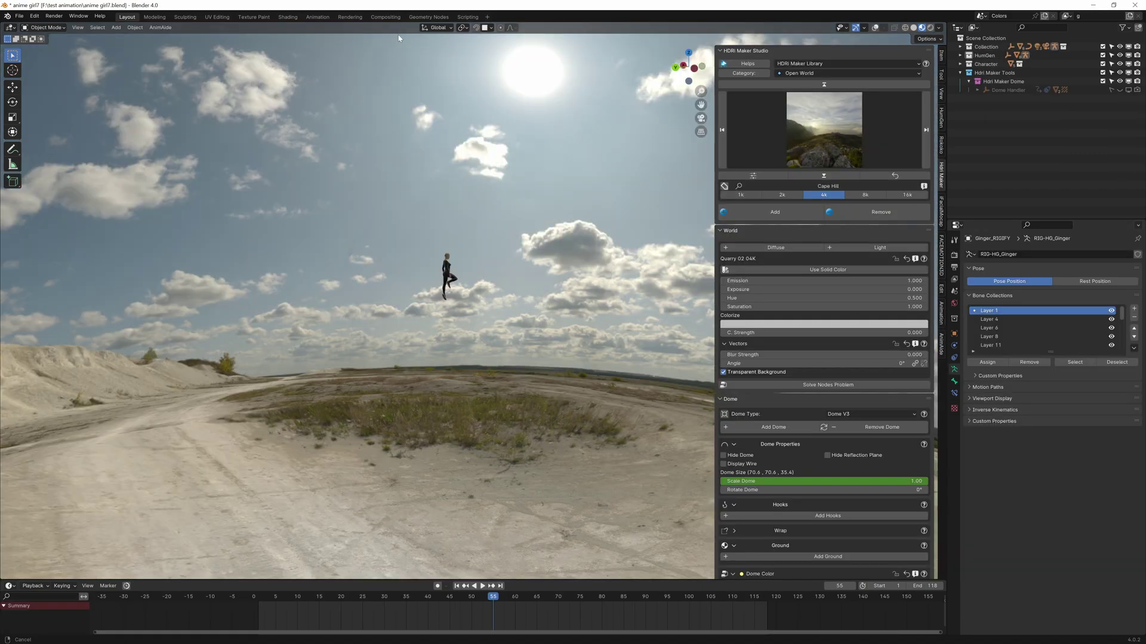
drag(479, 146, 464, 324)
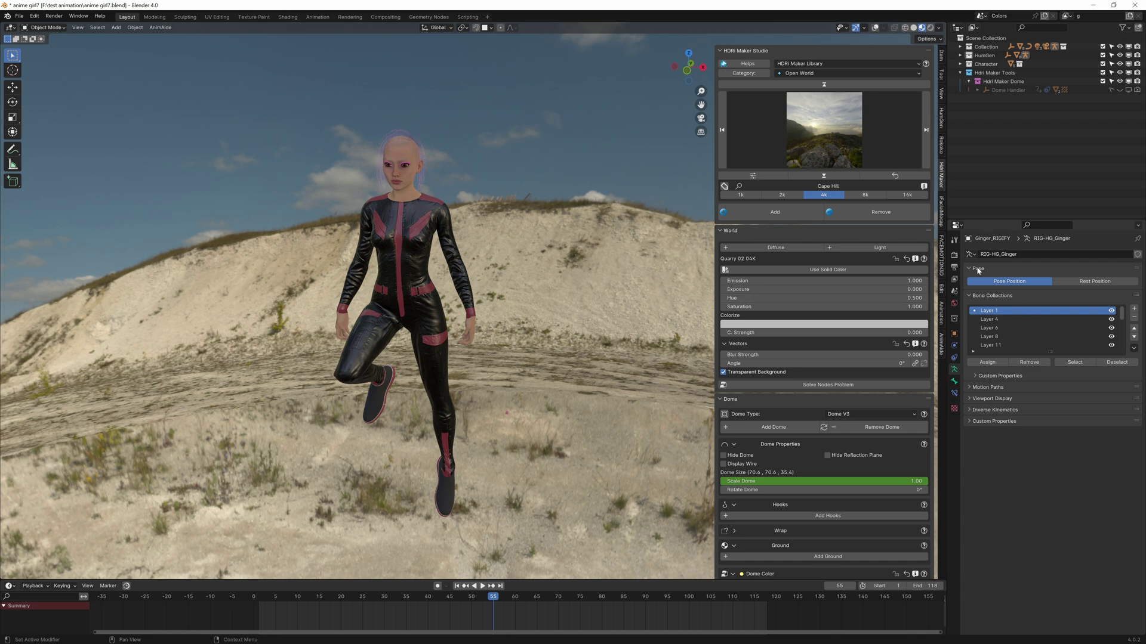
- Set the render sampling noise threshold to 0.05
click(955, 256)
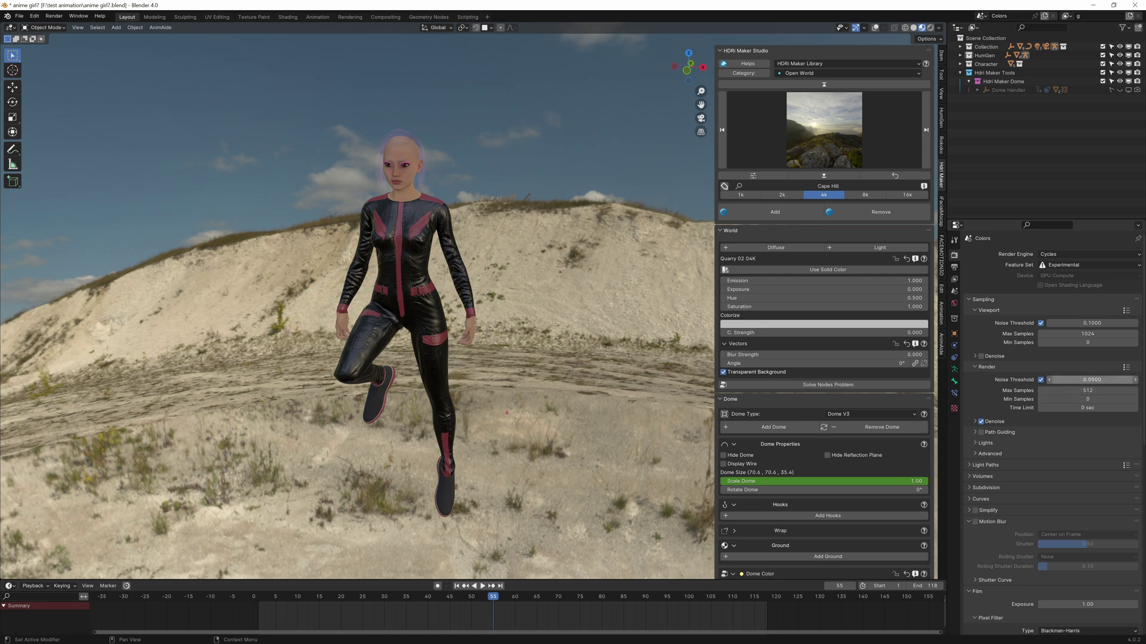
double_click(1103, 380)
click(1055, 380)
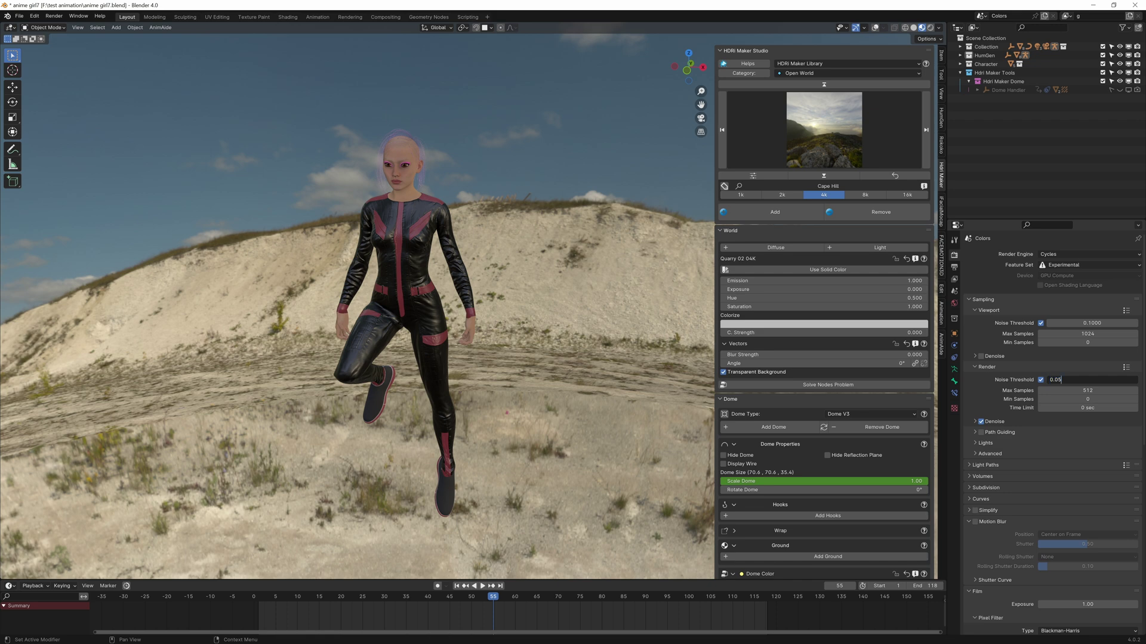
key(Return)
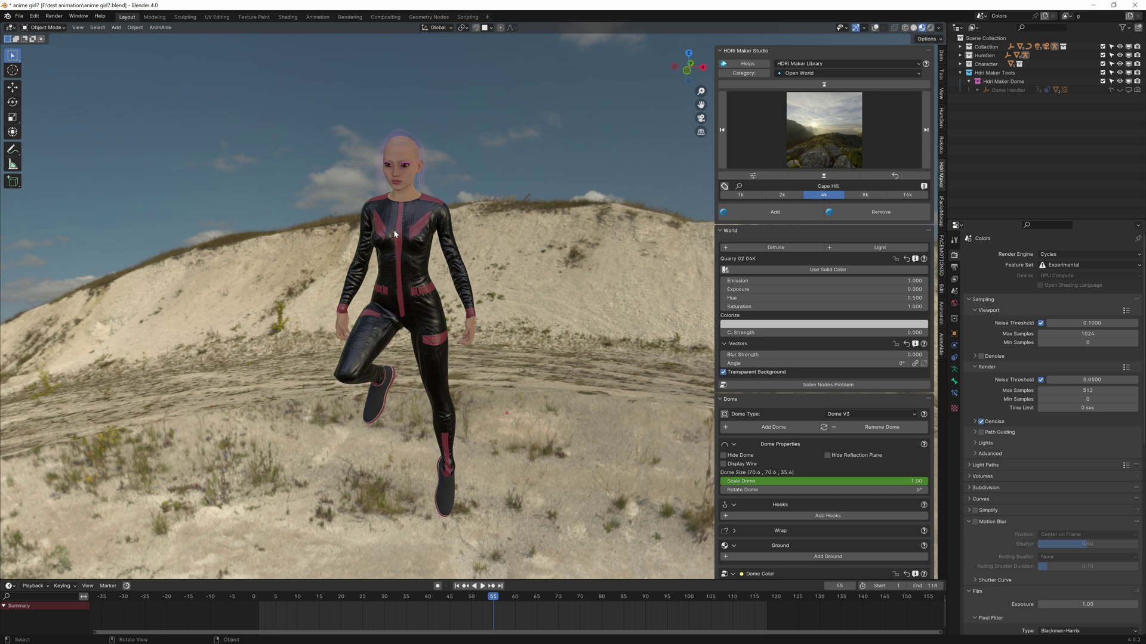
- Check the 1440×815 PNG output settings and render all 118 animation frames
click(954, 267)
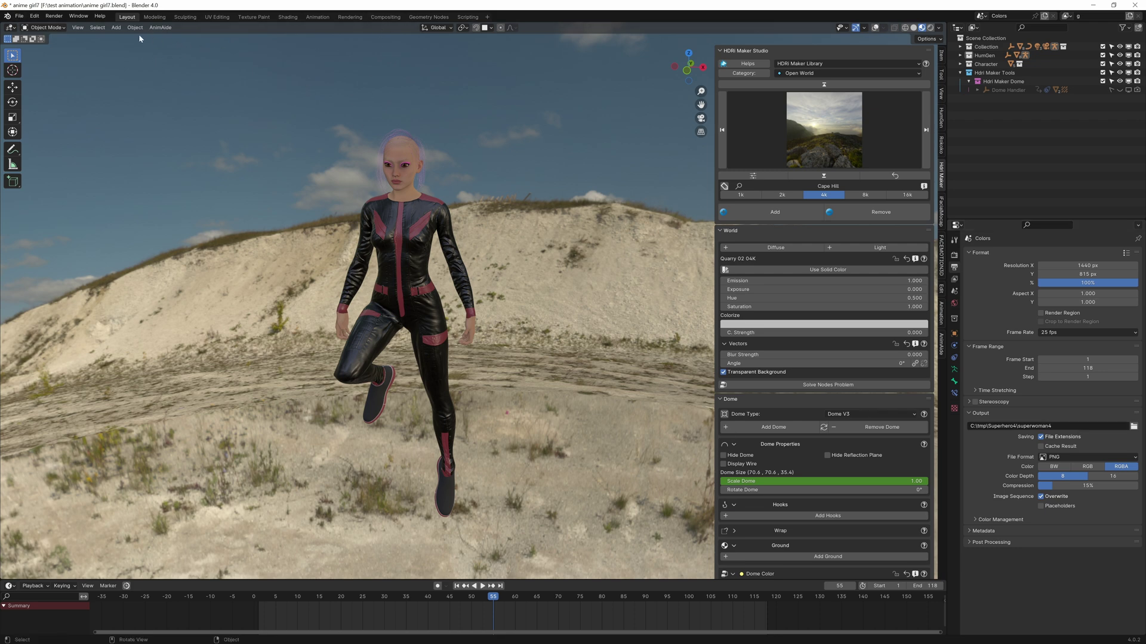
click(55, 17)
click(77, 34)
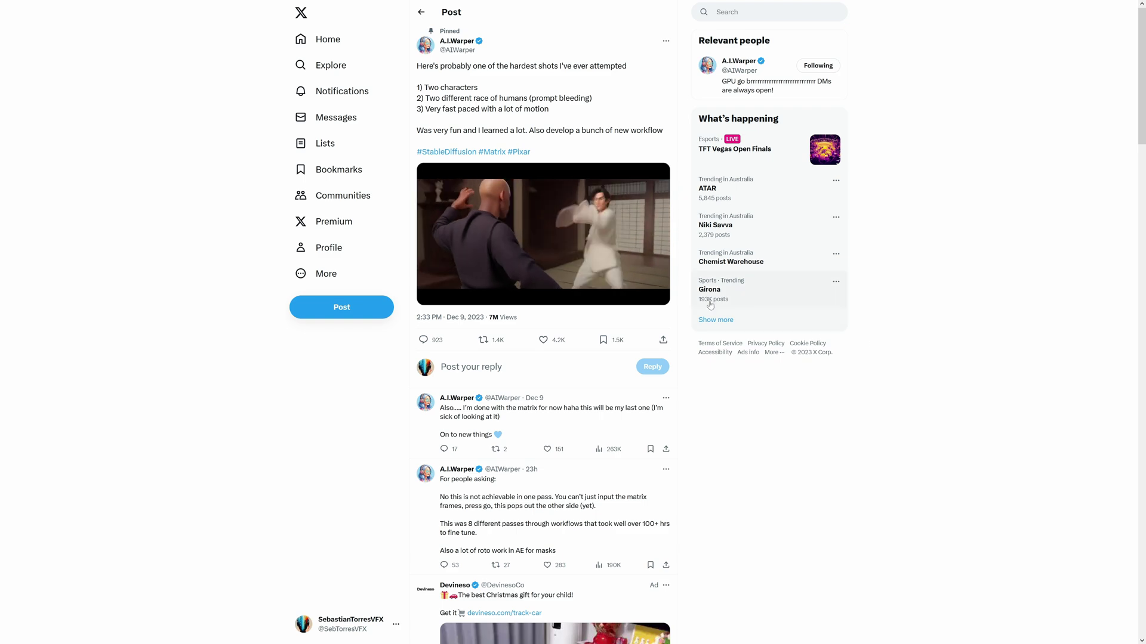
- Play the pinned post's fight-scene video full screen
click(661, 300)
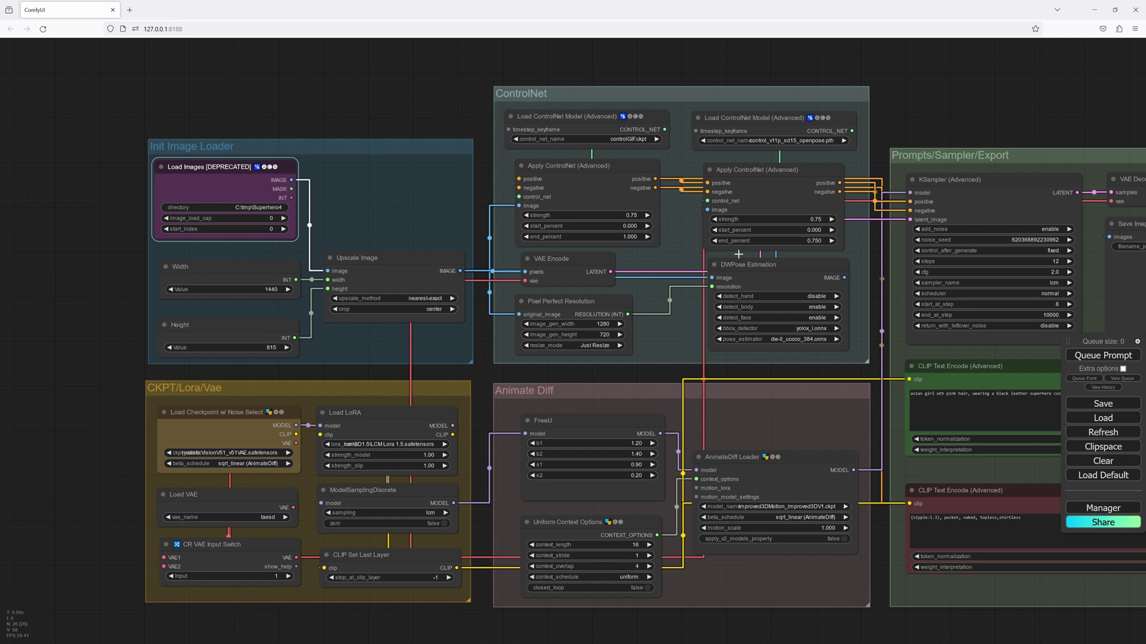
click(546, 333)
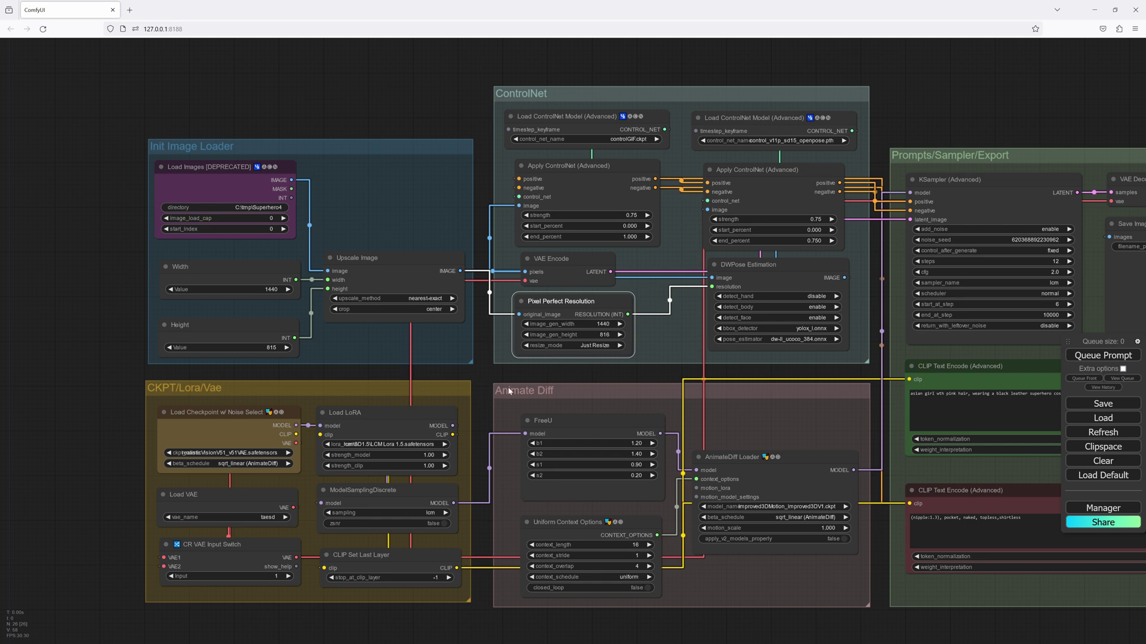
click(222, 456)
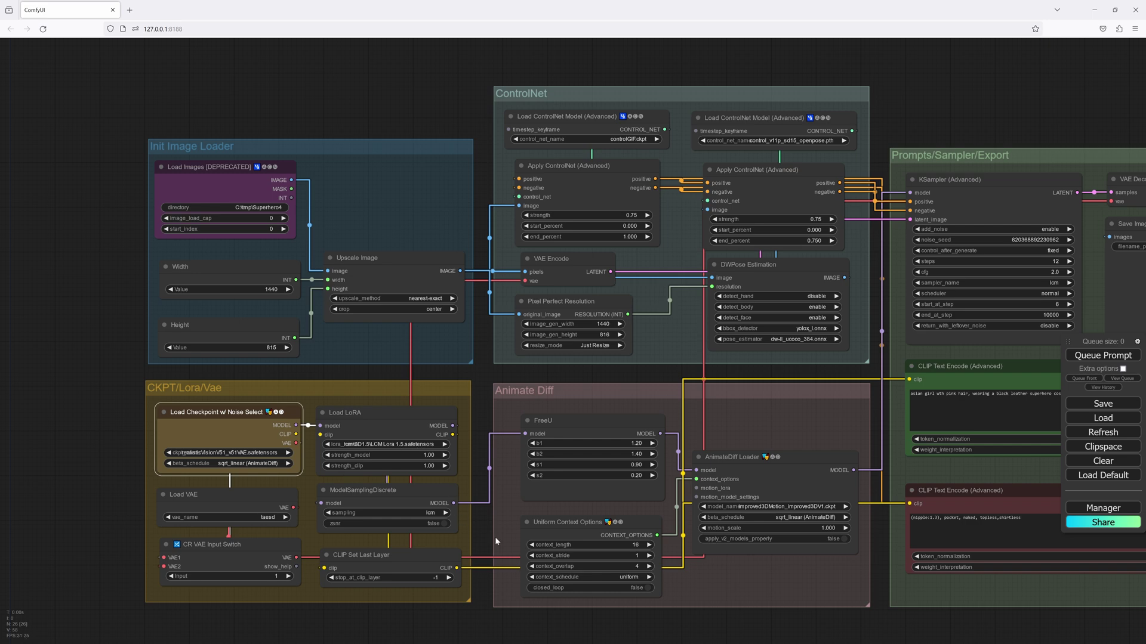
drag(495, 536, 321, 512)
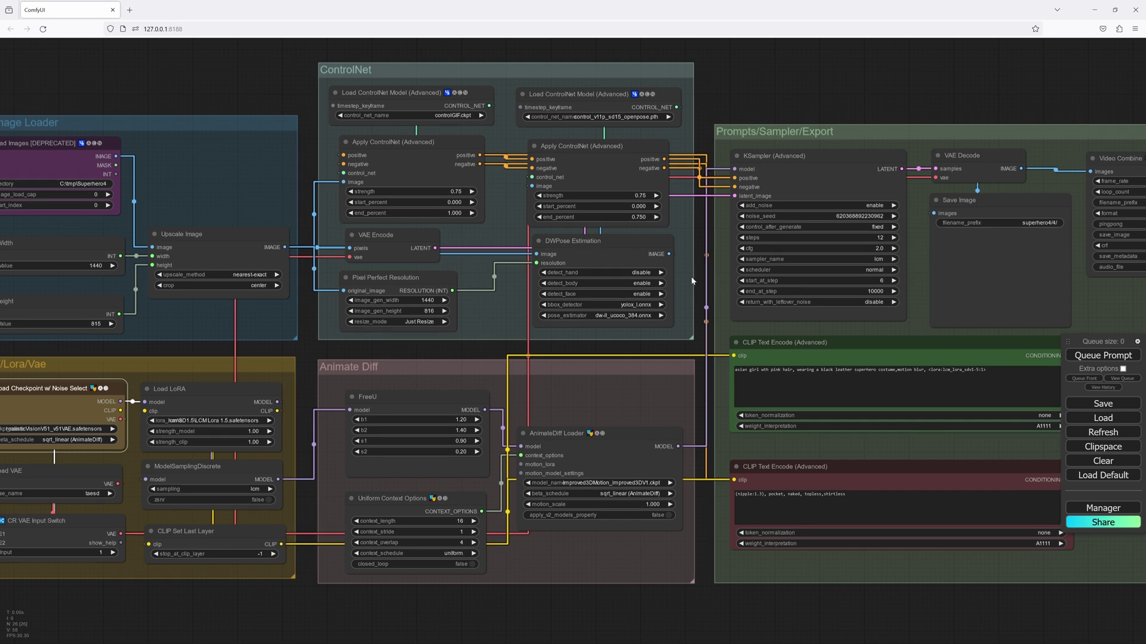
drag(723, 284, 673, 217)
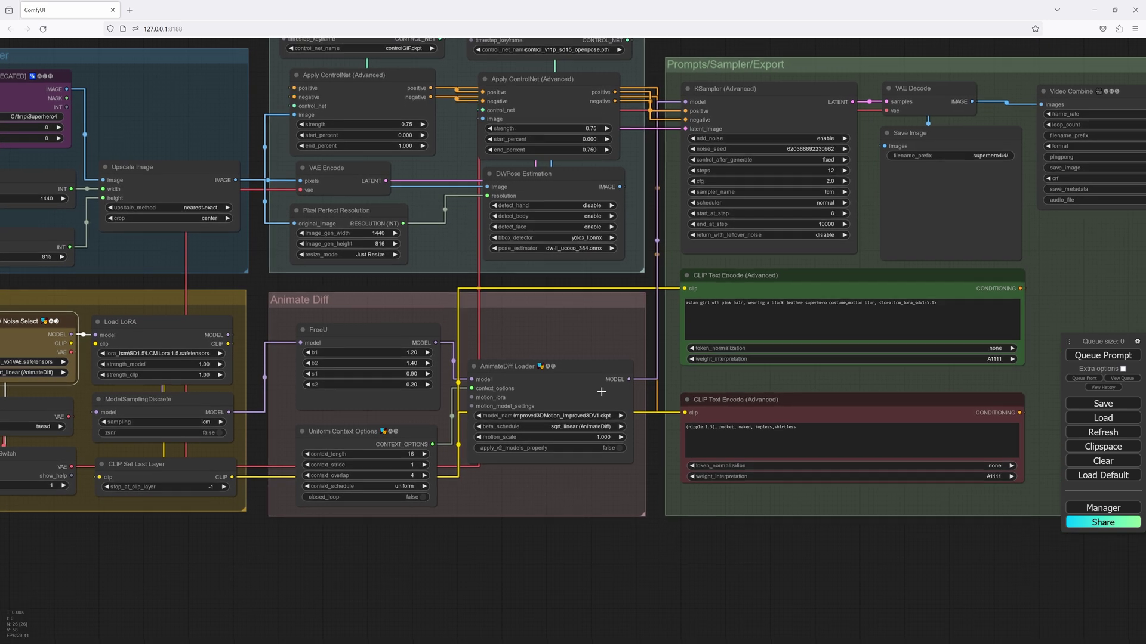
click(566, 376)
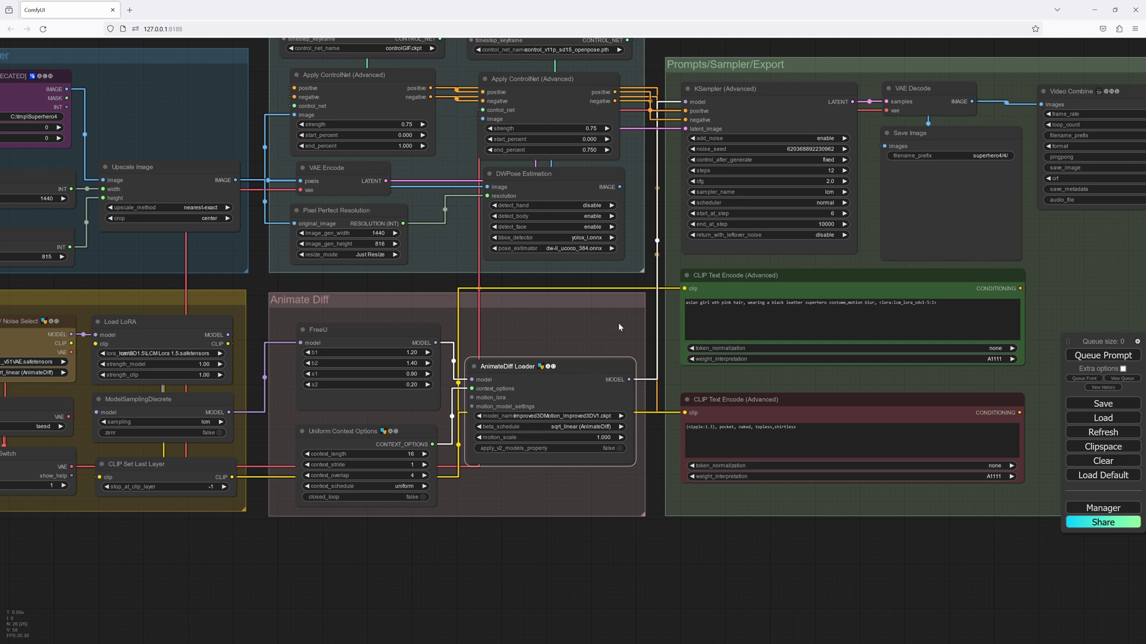
drag(669, 337, 474, 356)
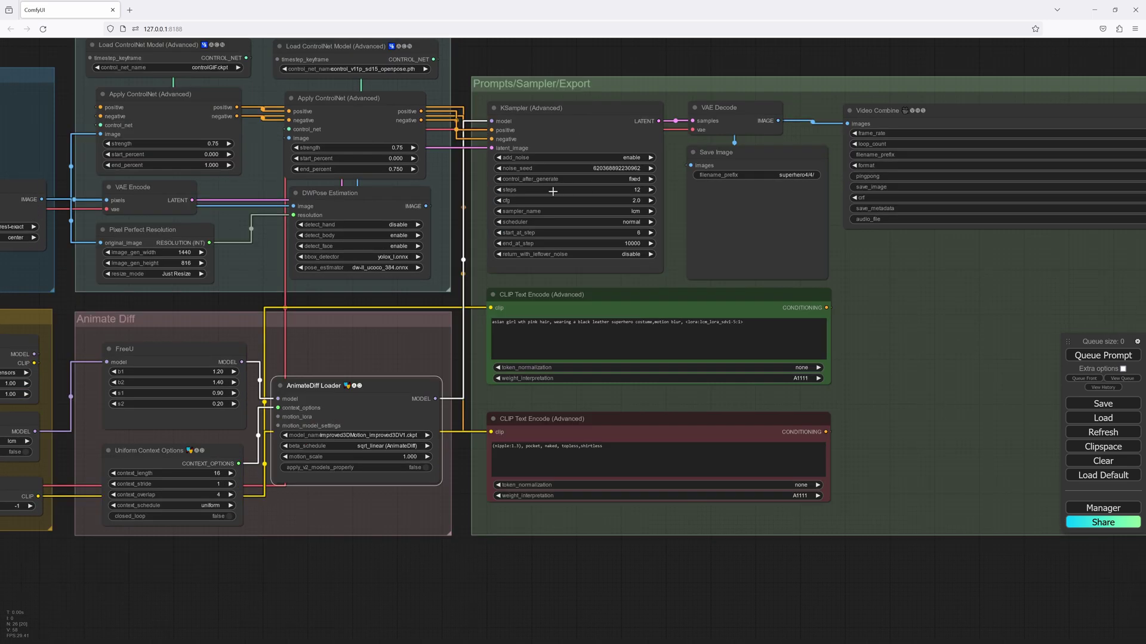
click(640, 189)
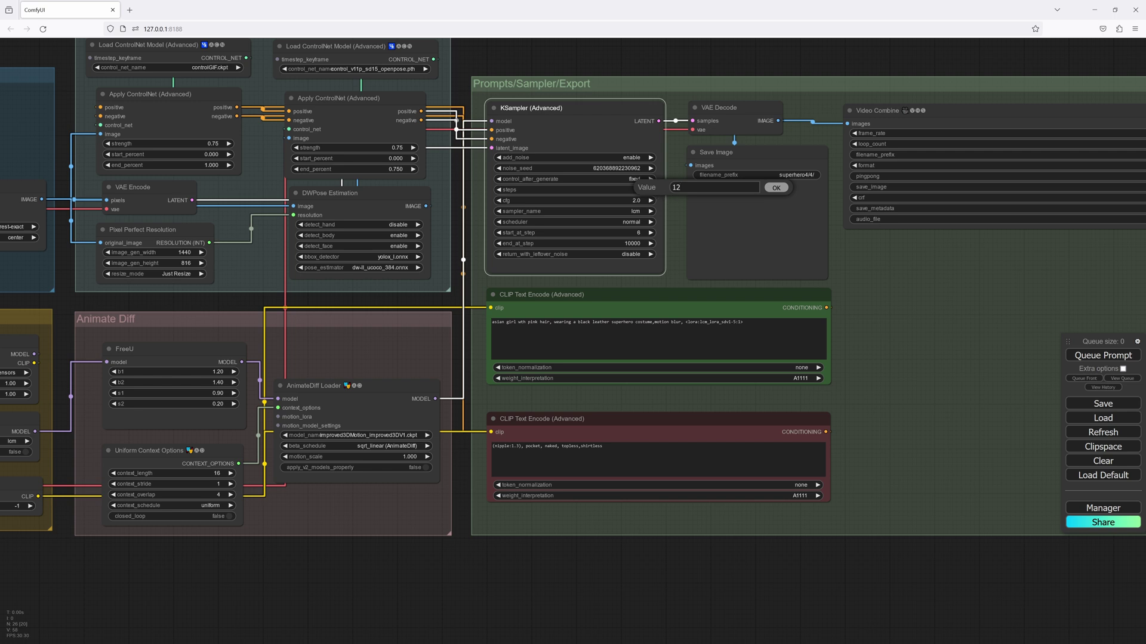
click(775, 188)
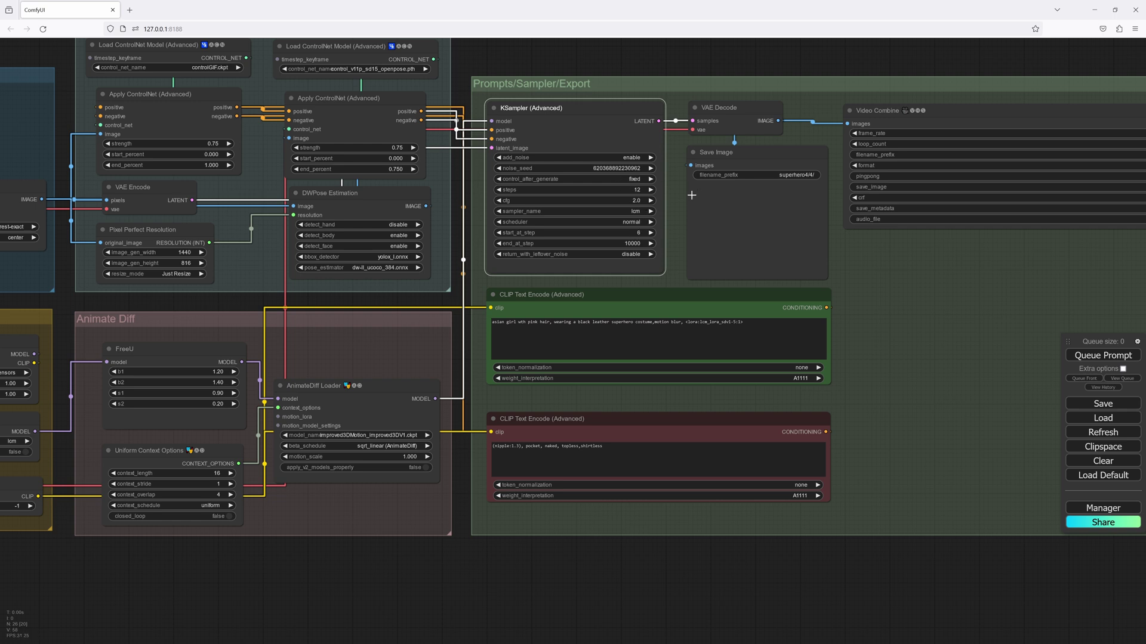
click(692, 340)
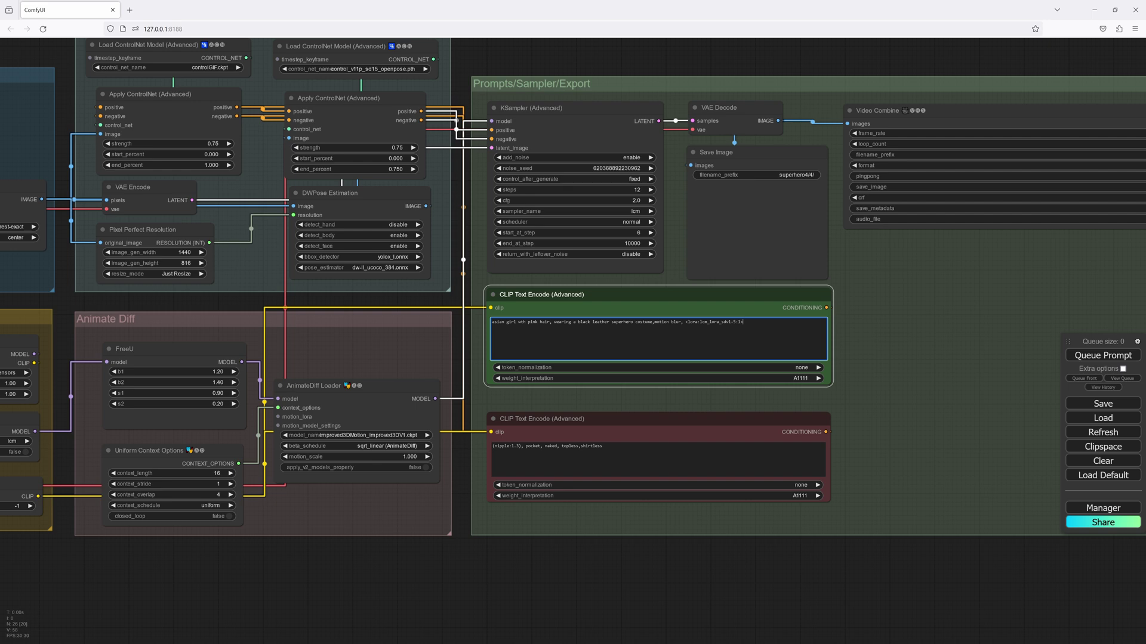
key(ctrl+shift+Left)
key(ctrl+shift+Left)
key(ctrl+shift+Left)
key(ctrl+shift+Left)
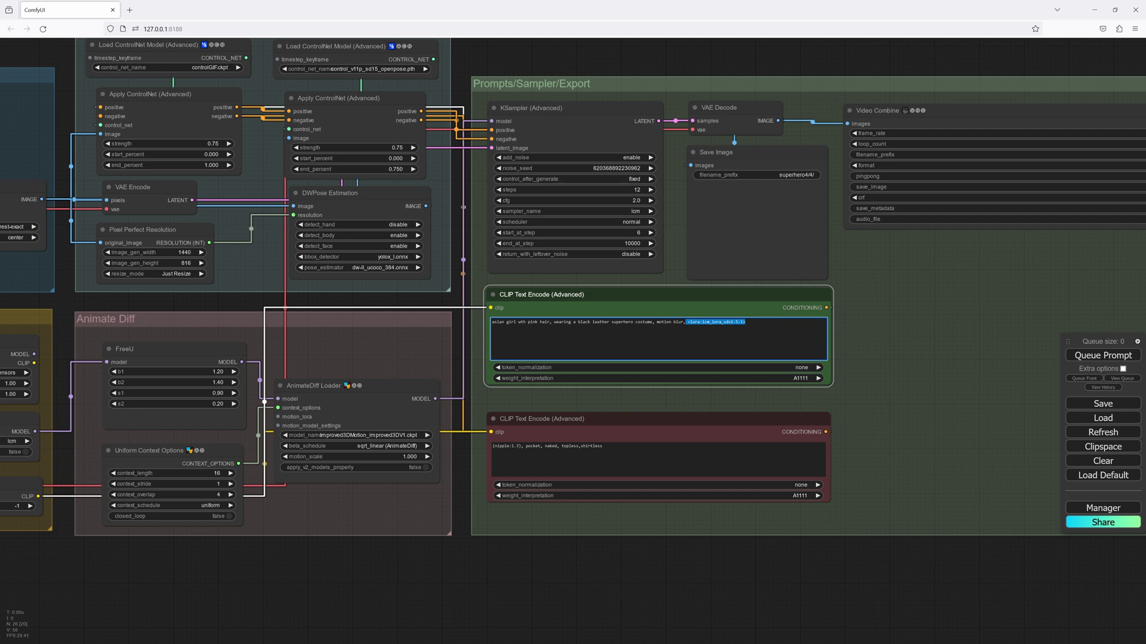
key(Right)
key(Left)
key(Left)
key(Left)
key(Left)
key(Left)
key(Left)
- Keep the superhero4/4/ image prefix and change the Video Combine frame rate from 24 to 25
click(791, 175)
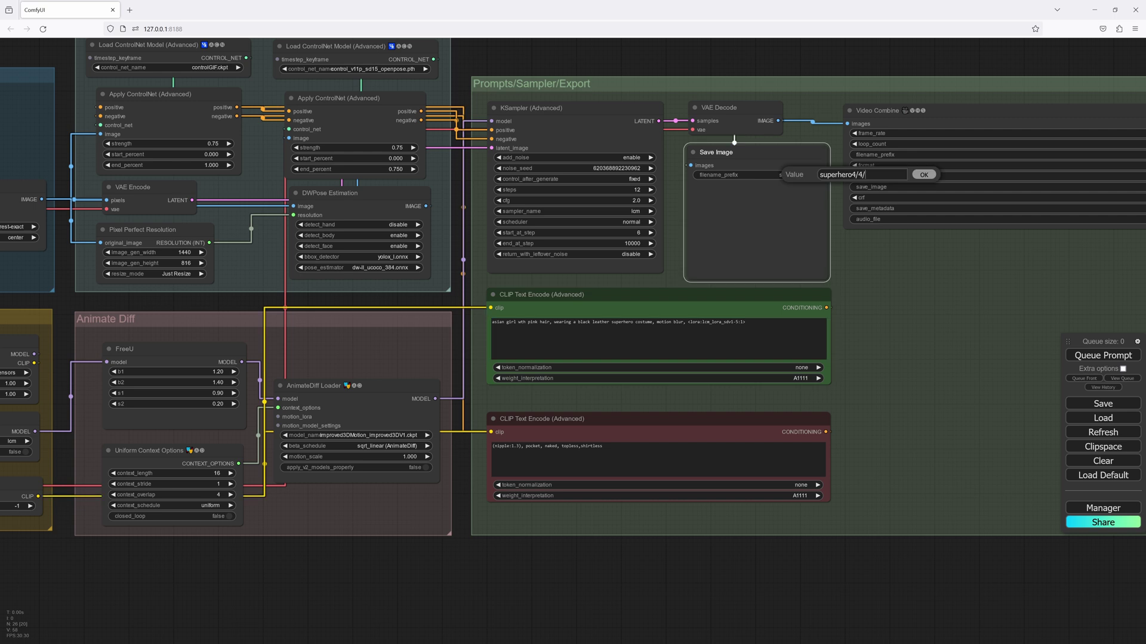
click(919, 175)
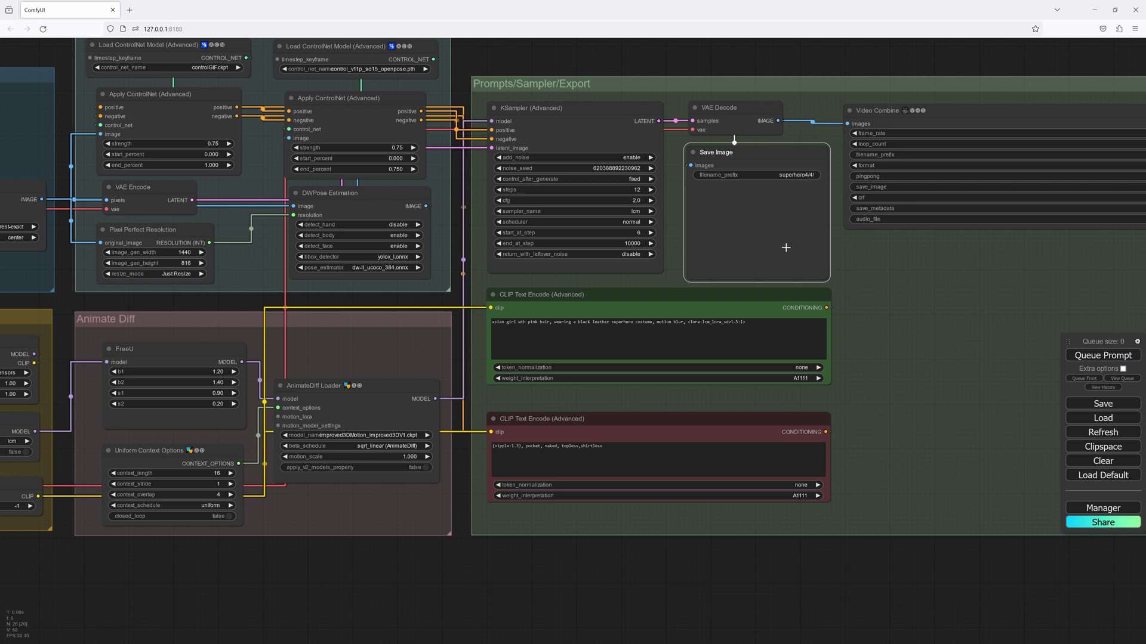
scroll(785, 248, right, 5)
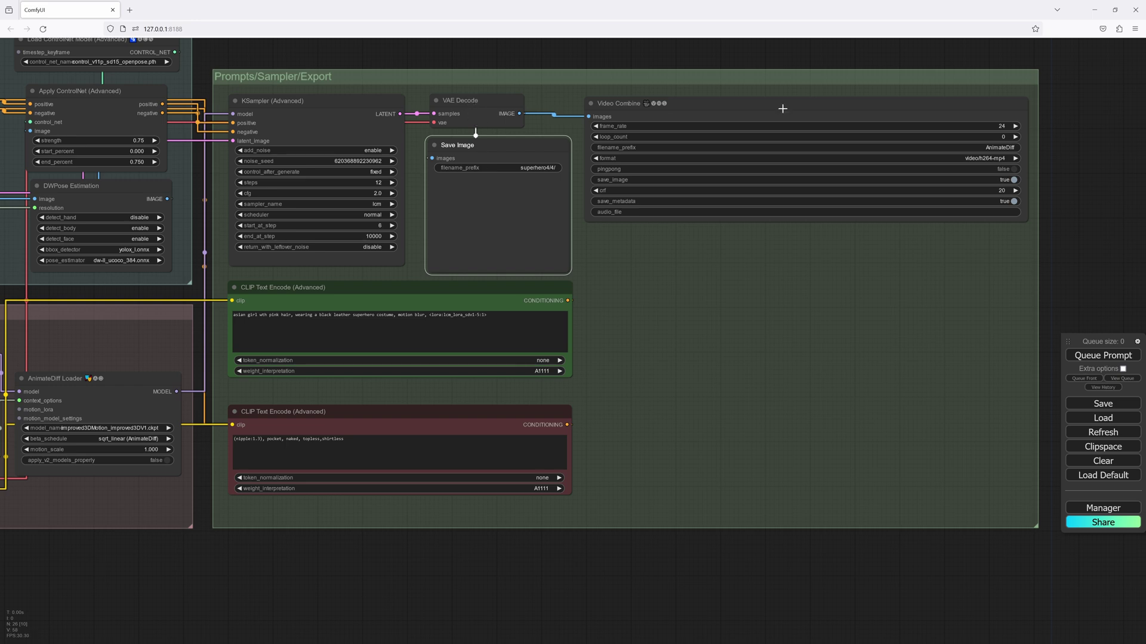
click(994, 126)
key(BackSpace)
text(5)
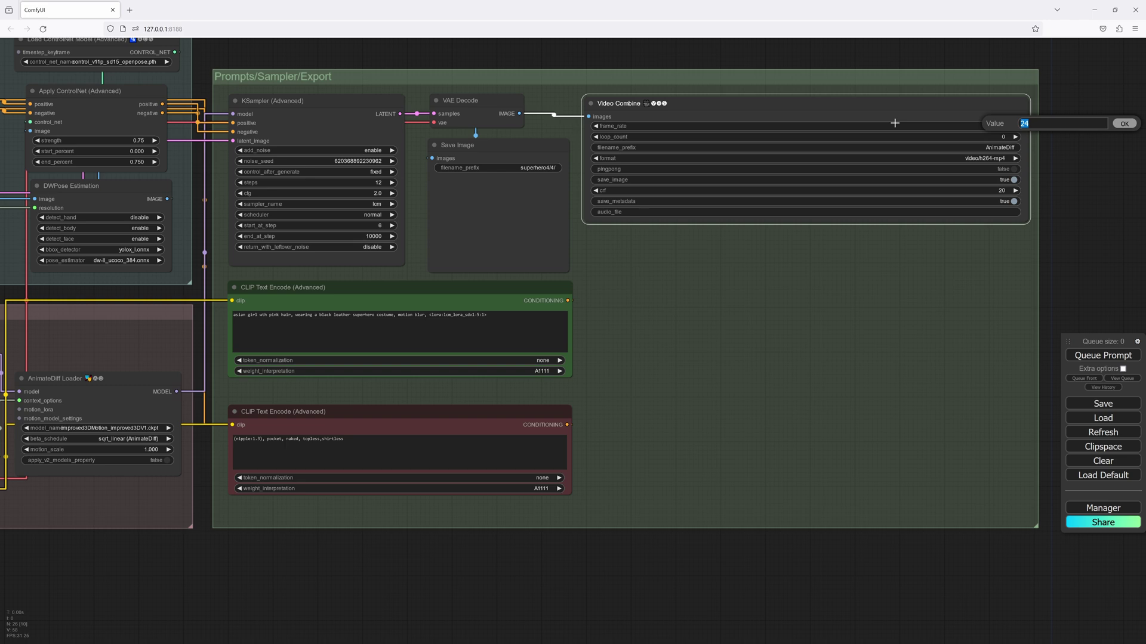
key(Return)
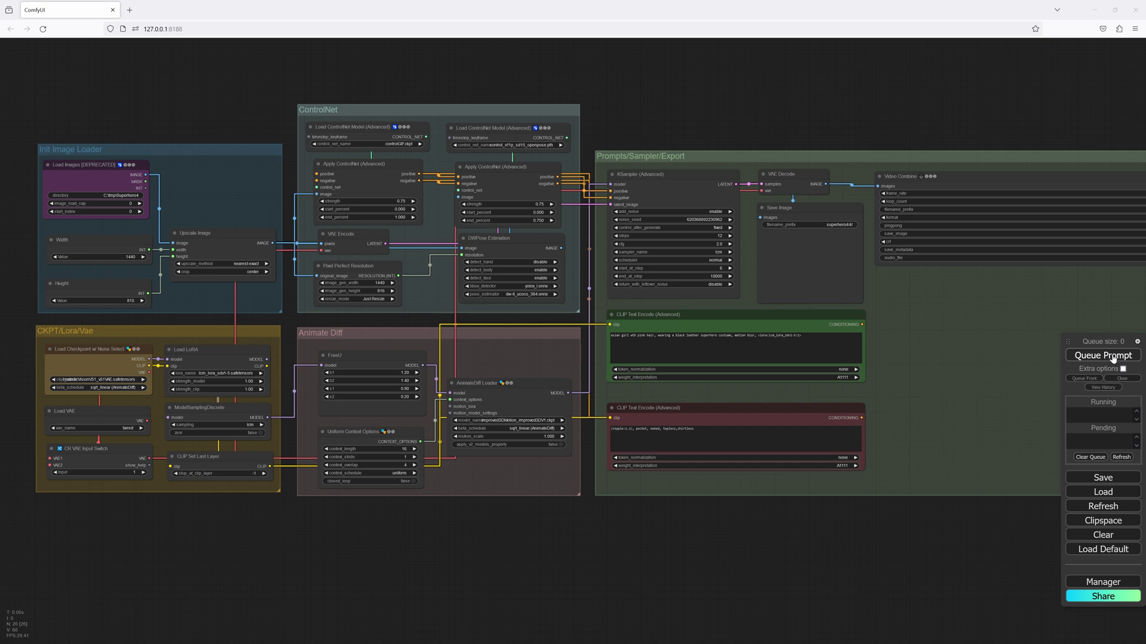
- Queue the workflow and bring up the console to watch the DWPose detection log
click(1112, 356)
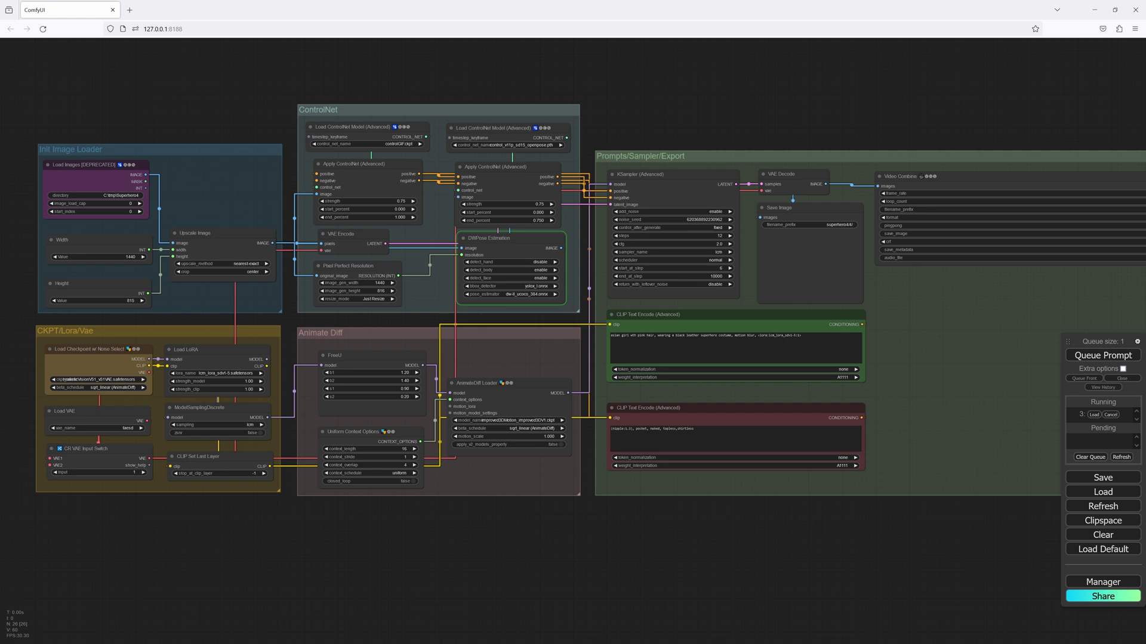
key(alt+Tab)
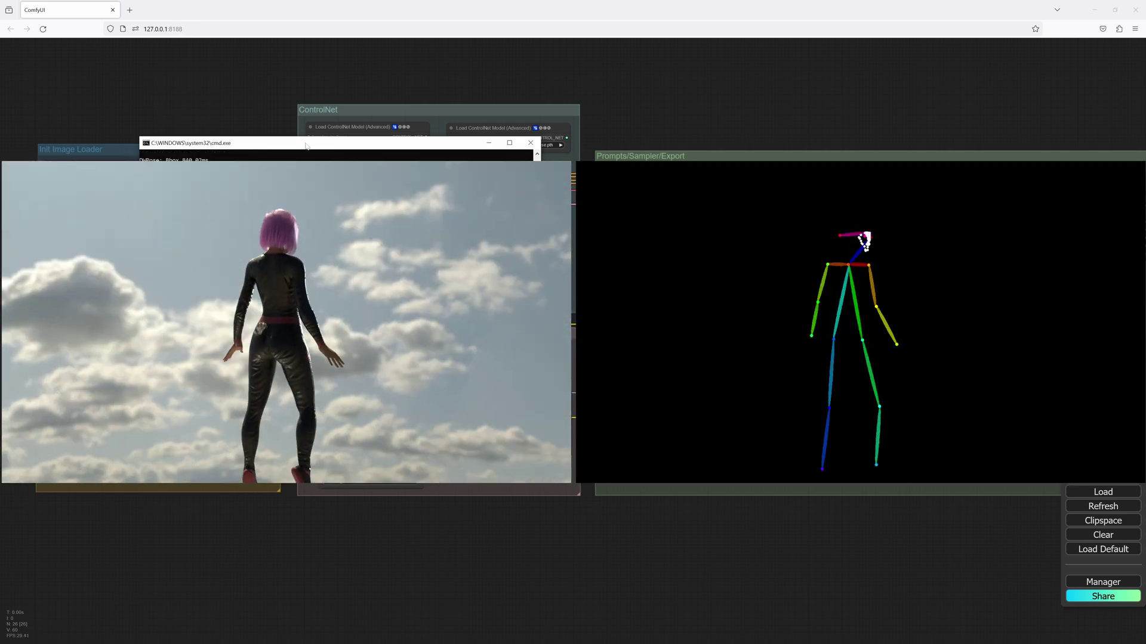
- Move the console window to the lower-left corner beside the graph as sampling runs
drag(218, 143, 170, 309)
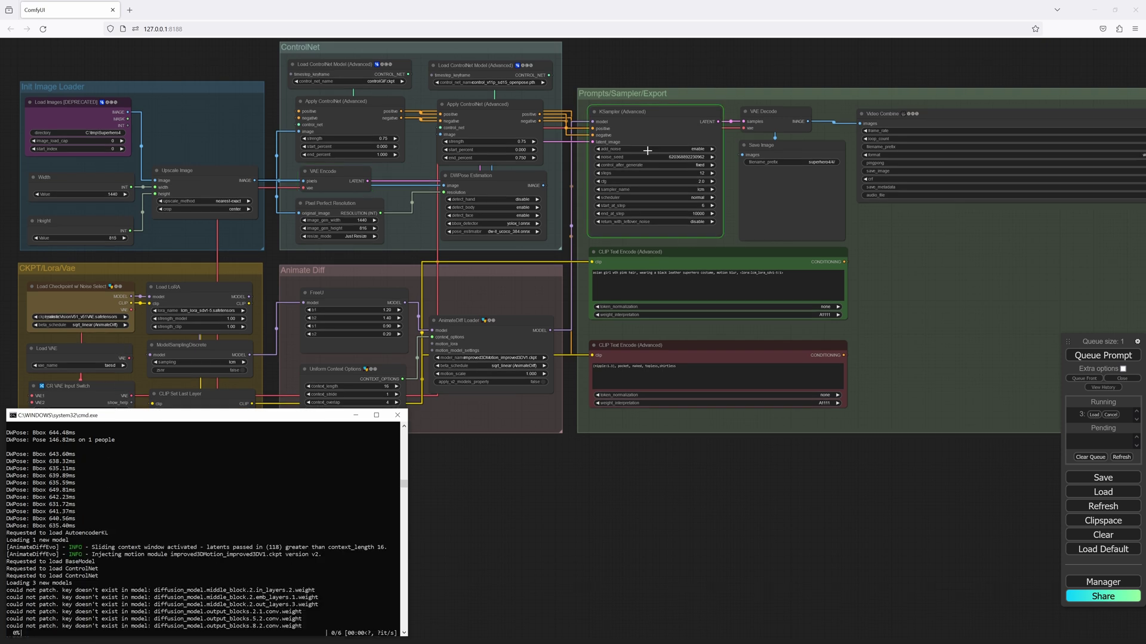
drag(131, 428, 131, 416)
- Pan the ComfyUI canvas to reveal the Save Image node's grid of generated frames
click(673, 137)
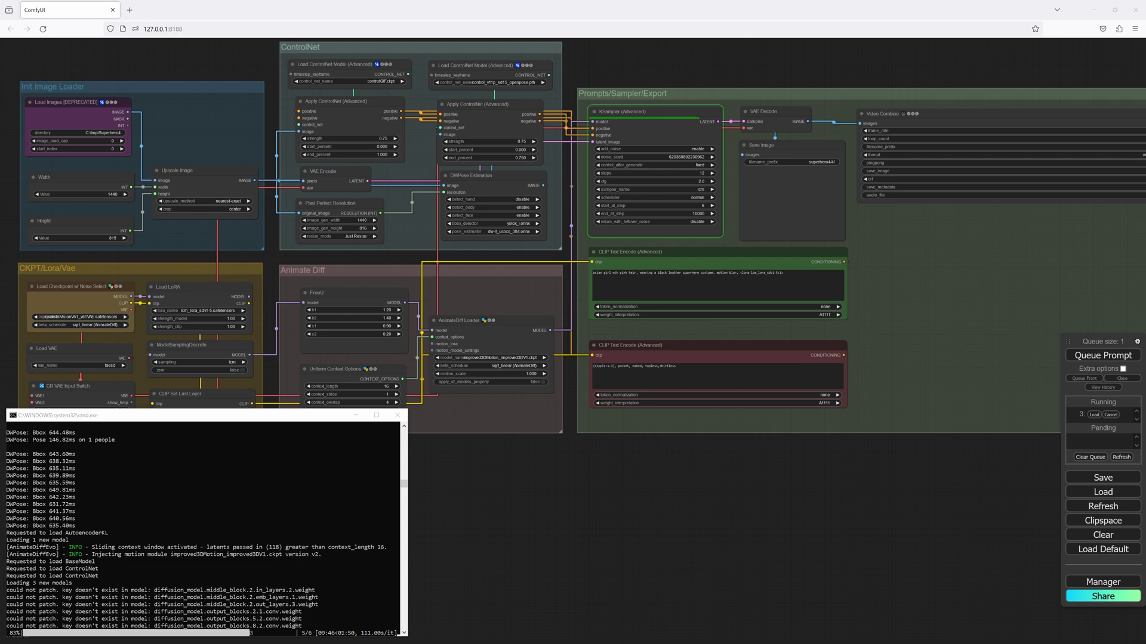
drag(1000, 218, 772, 221)
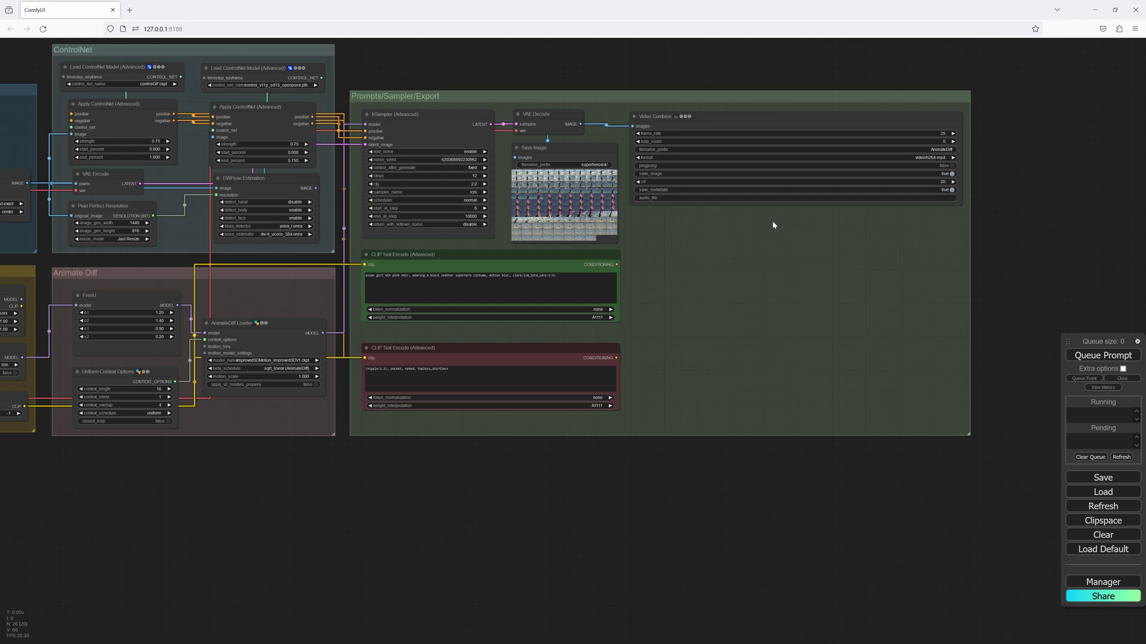
- Enlarge one frame from the Save Image grid and step onward through the 118 generated frames
scroll(624, 225, up, 15)
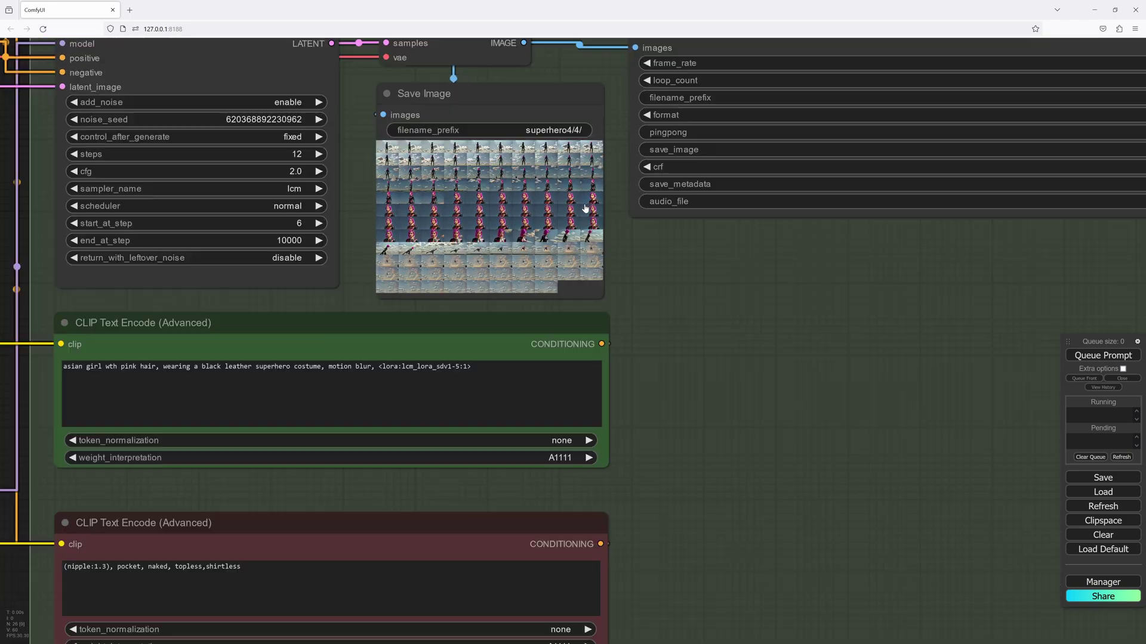
scroll(549, 224, up, 5)
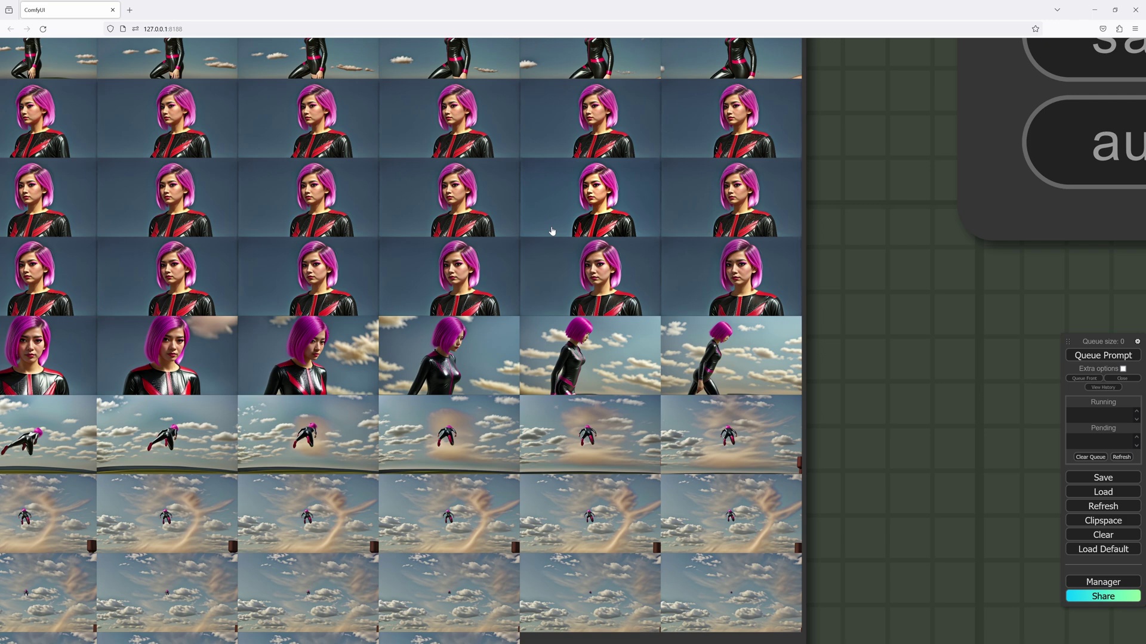
scroll(551, 232, down, 6)
click(549, 235)
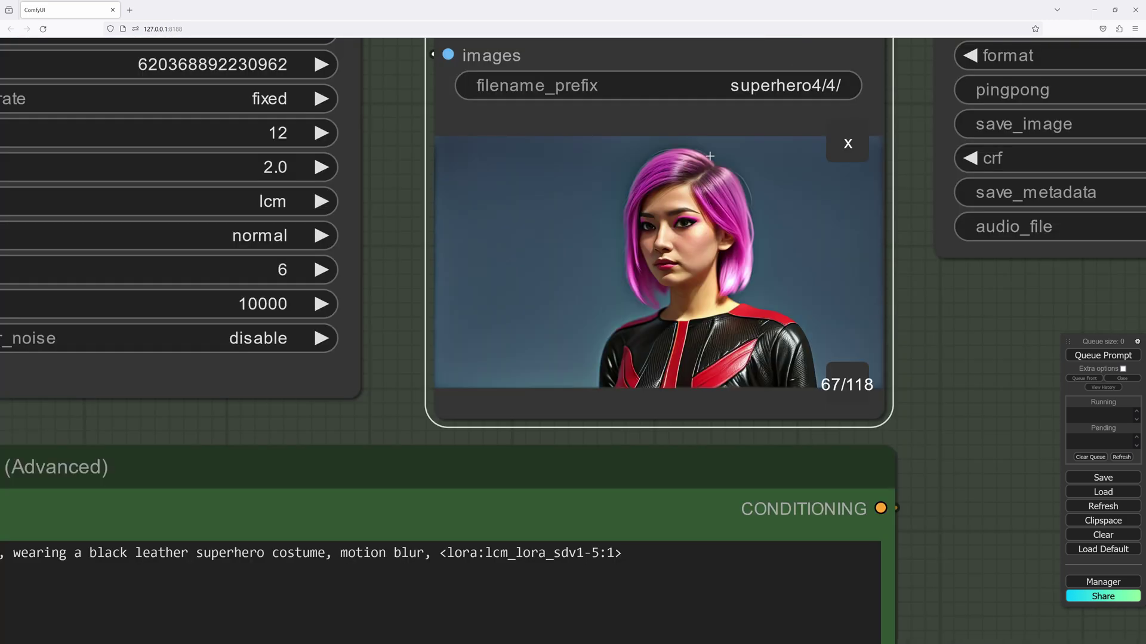
scroll(704, 175, up, 9)
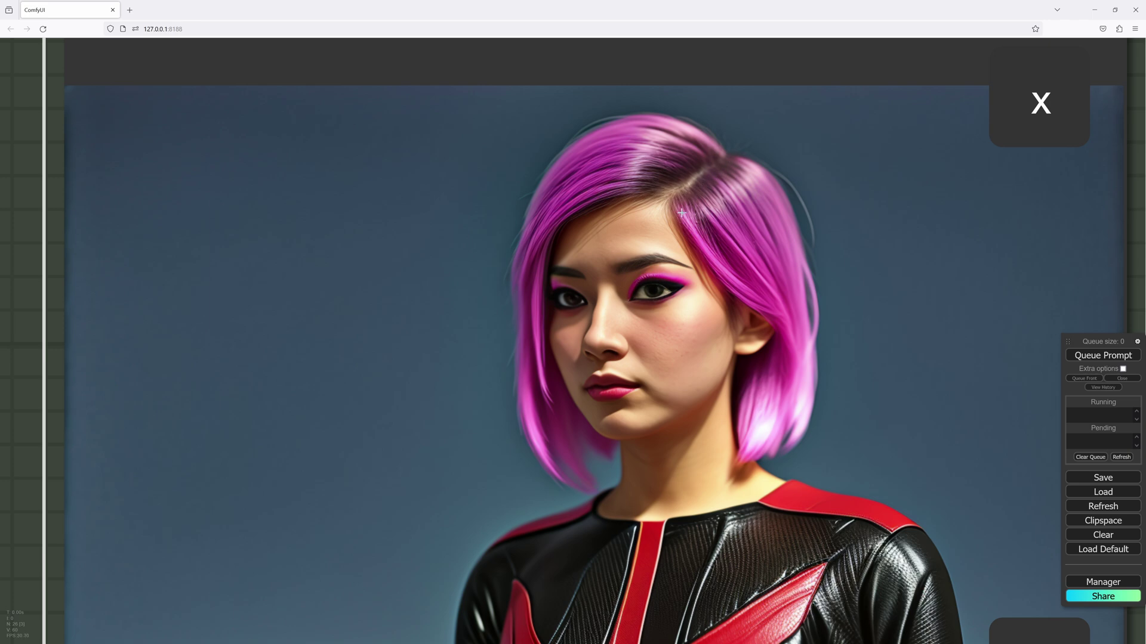
key(Right)
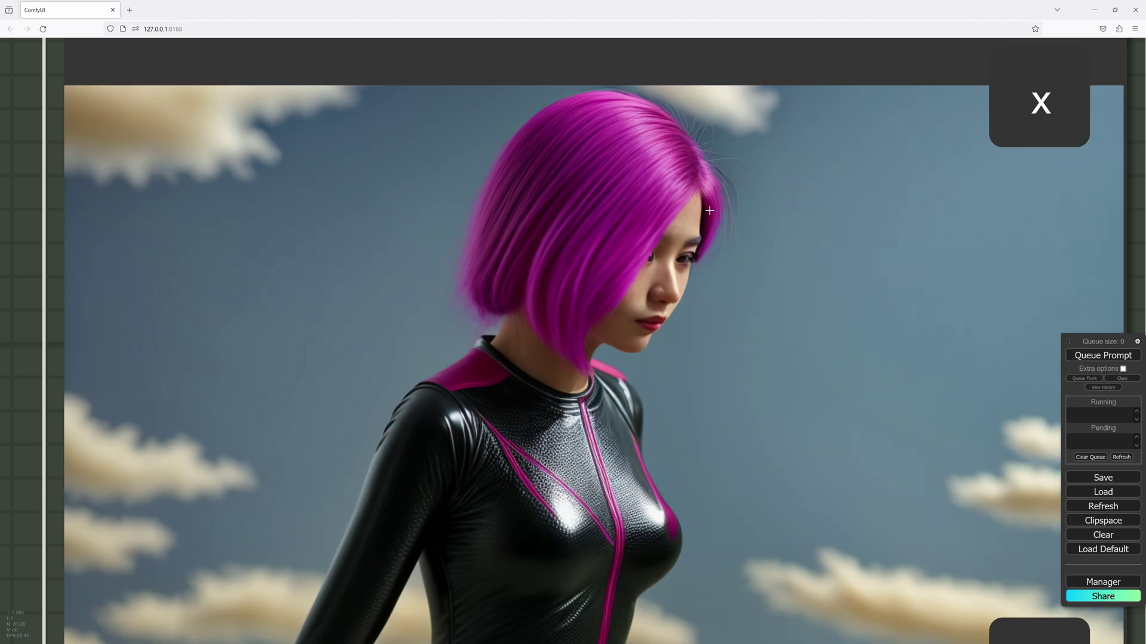
- Leave the enlarged frame and turn on Show preview for the Video Combine node
key(Escape)
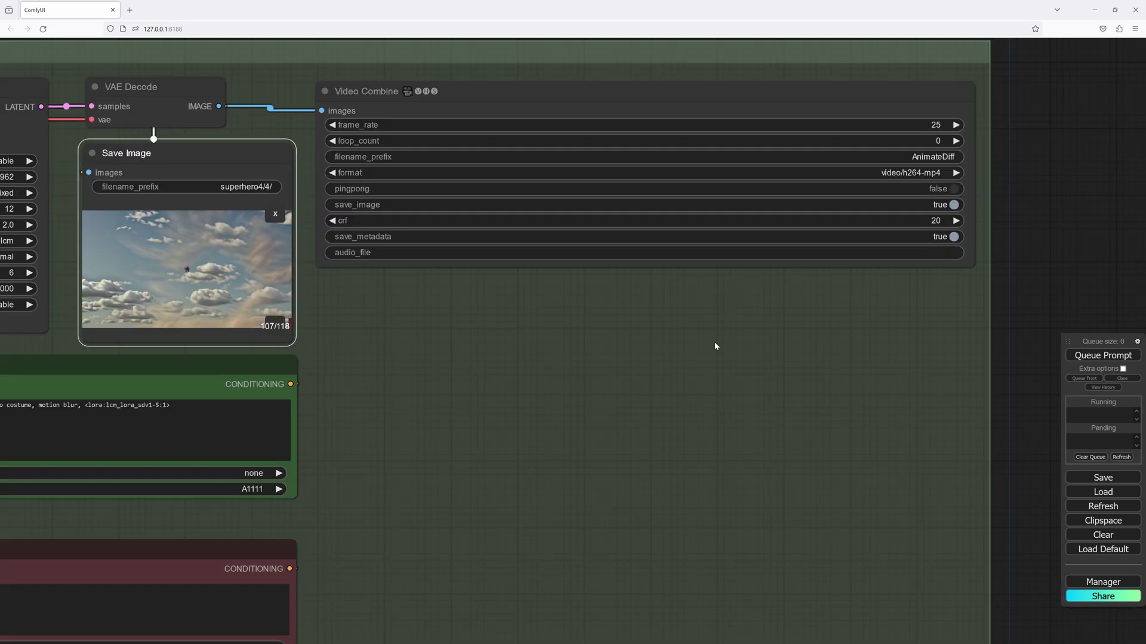
right_click(802, 104)
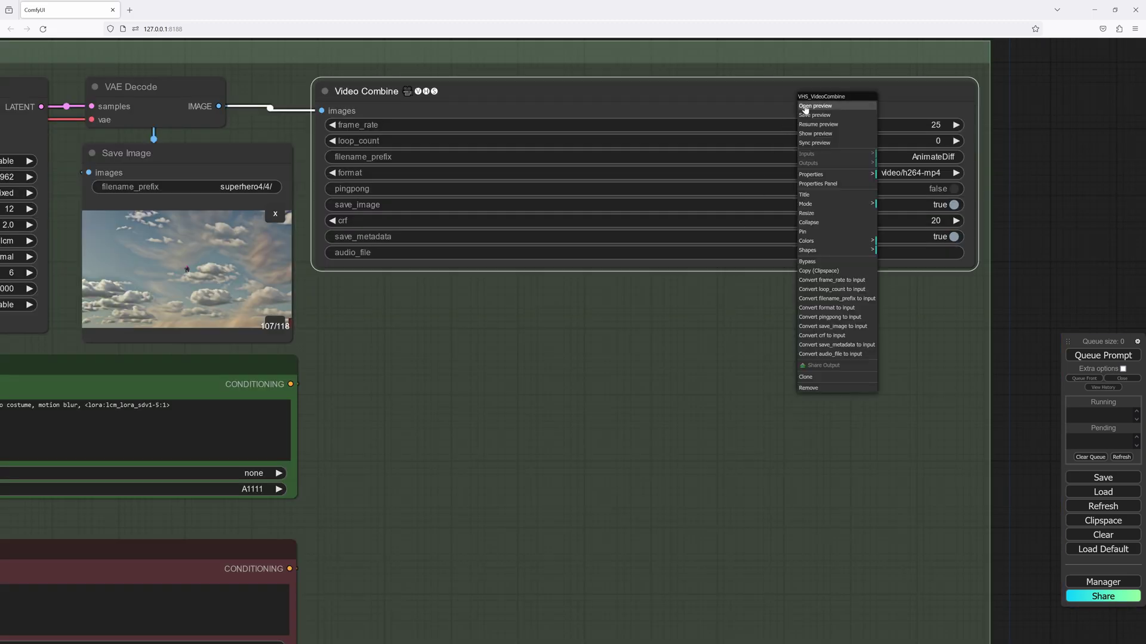
click(826, 134)
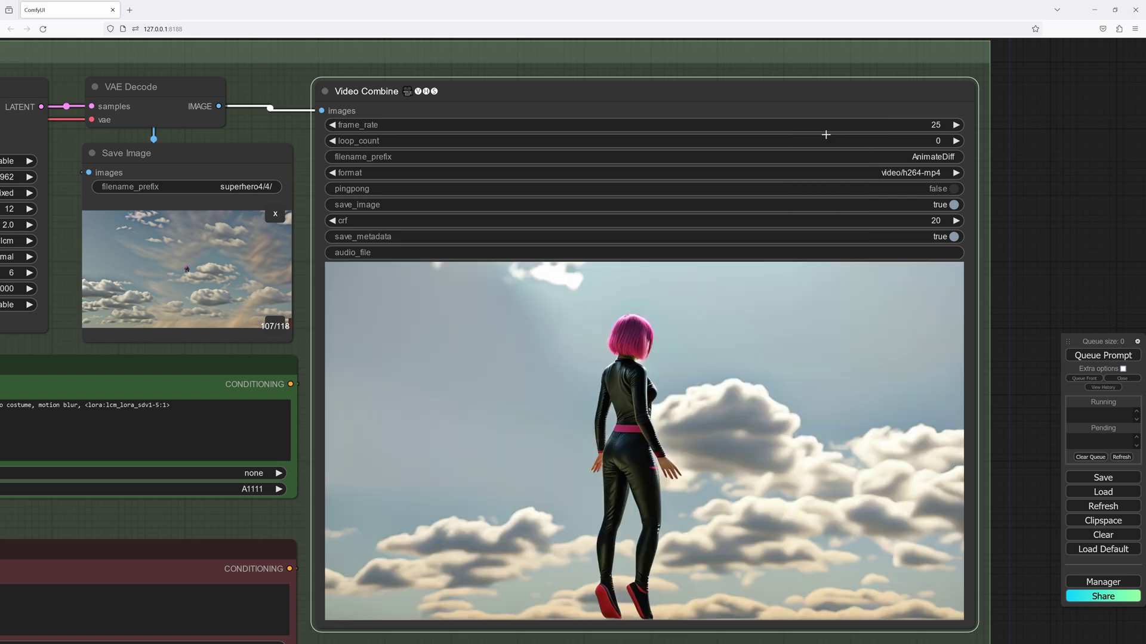
- Resume the Video Combine preview so the finished heroine-among-clouds video plays
scroll(822, 495, down, 2)
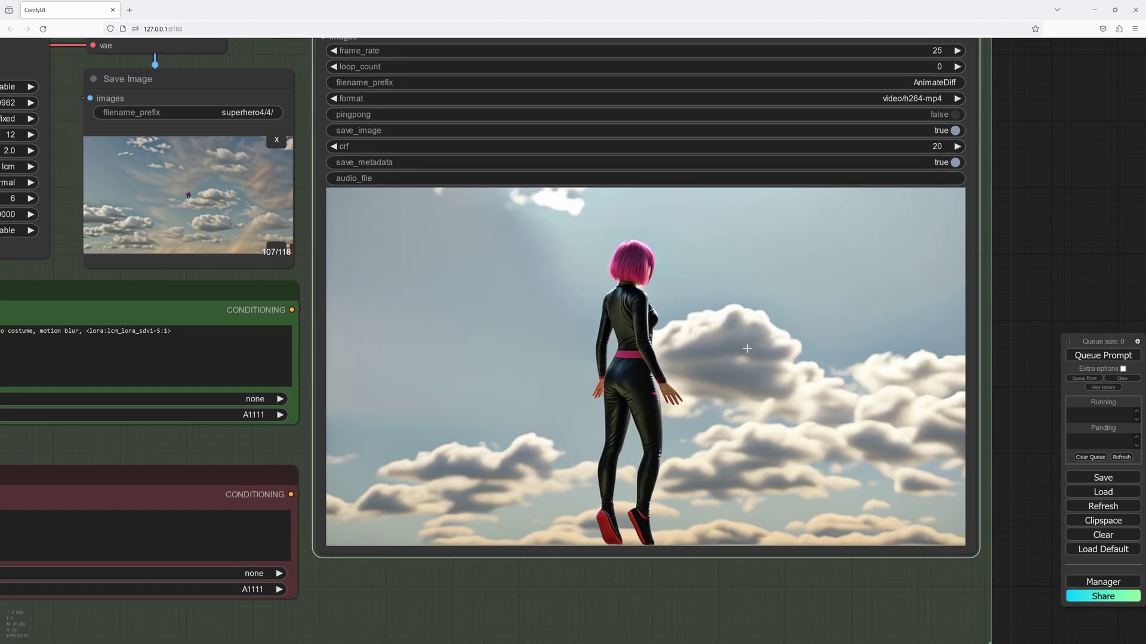
right_click(744, 341)
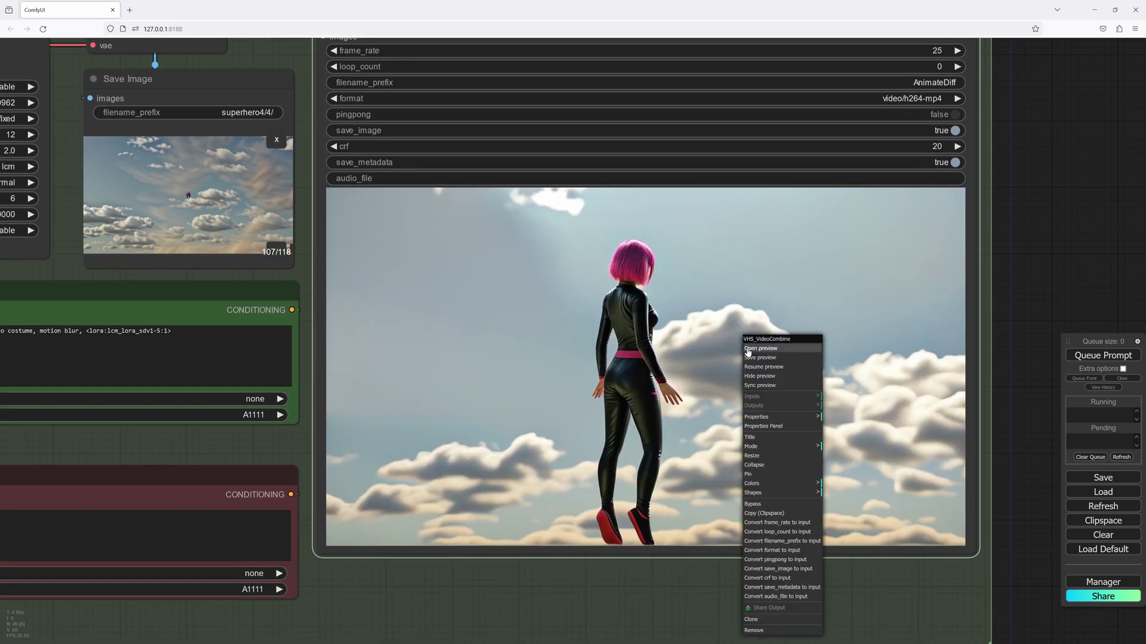
click(769, 367)
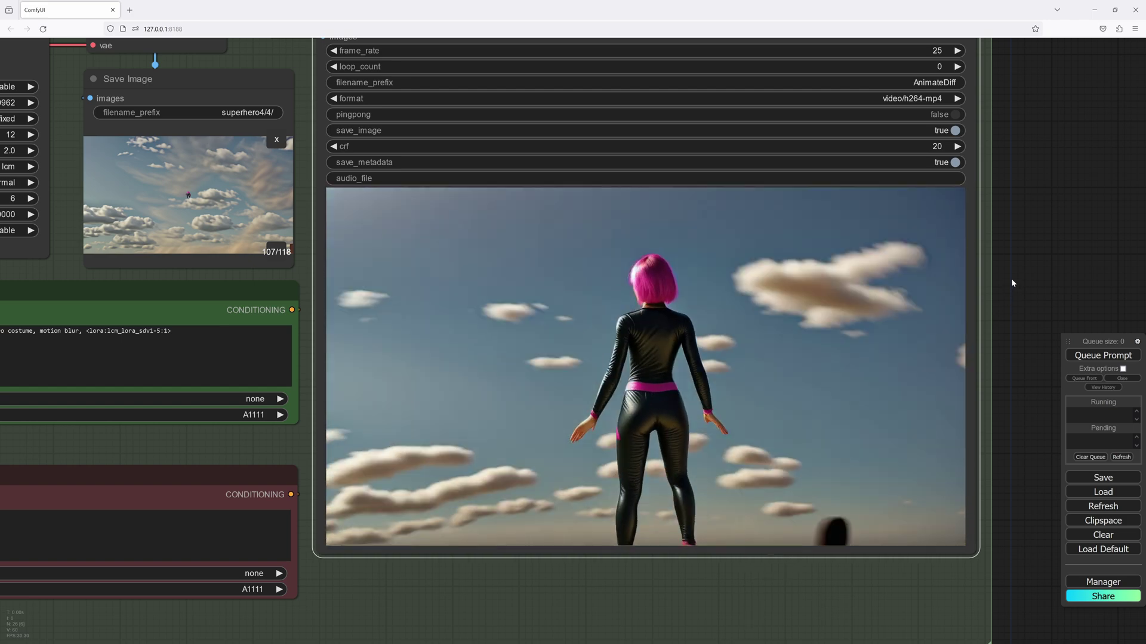